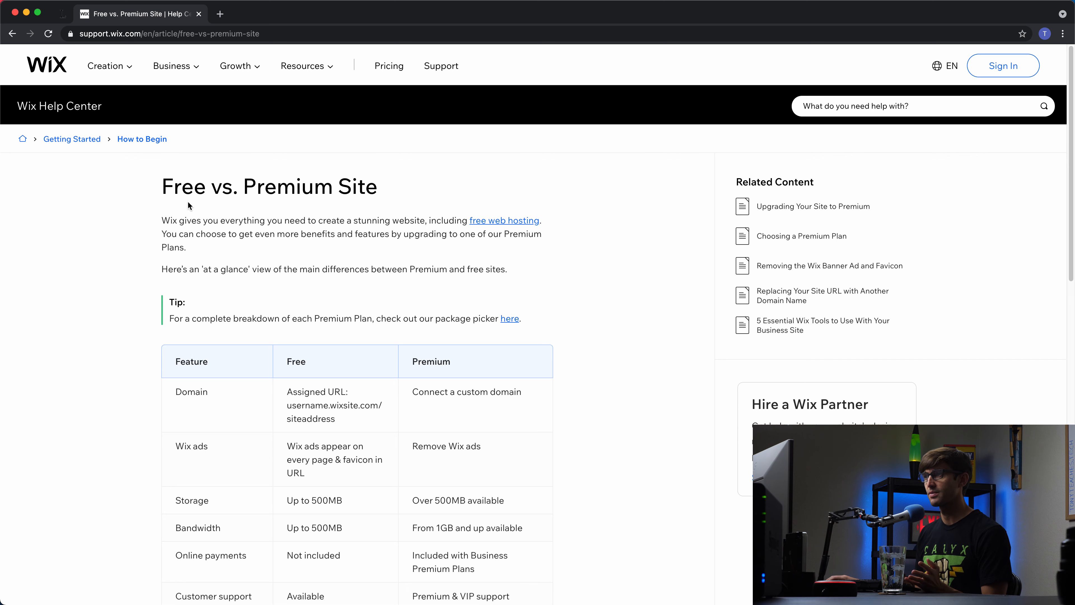
Review the Free vs. Premium comparison table, covering the free plan's domain, Wix ads, storage, bandwidth and online payments
scroll(450, 240, "down", 5)
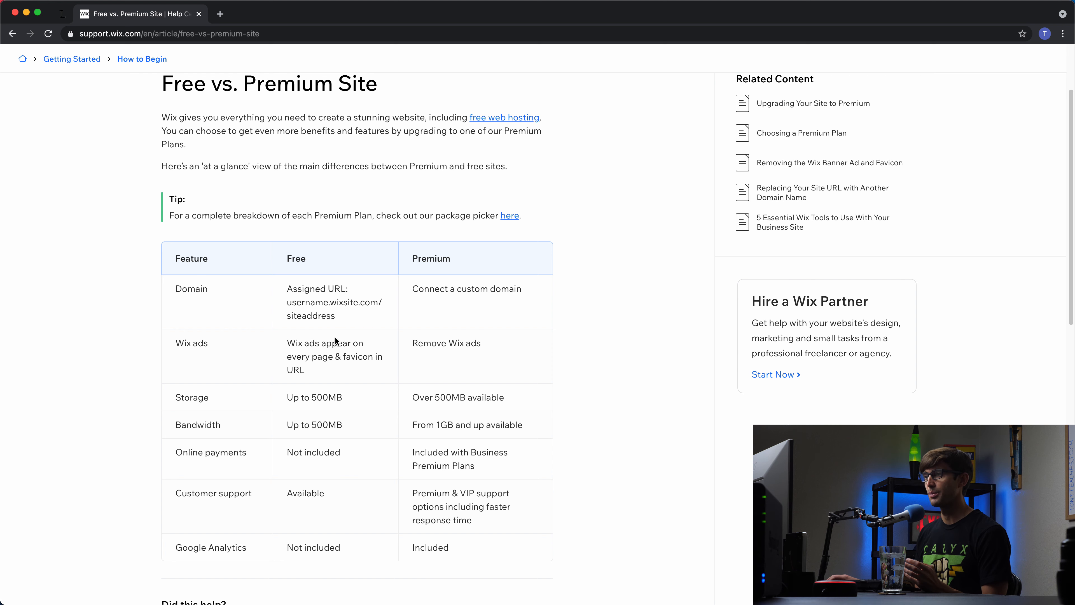
left_click_drag(338, 323, 300, 304)
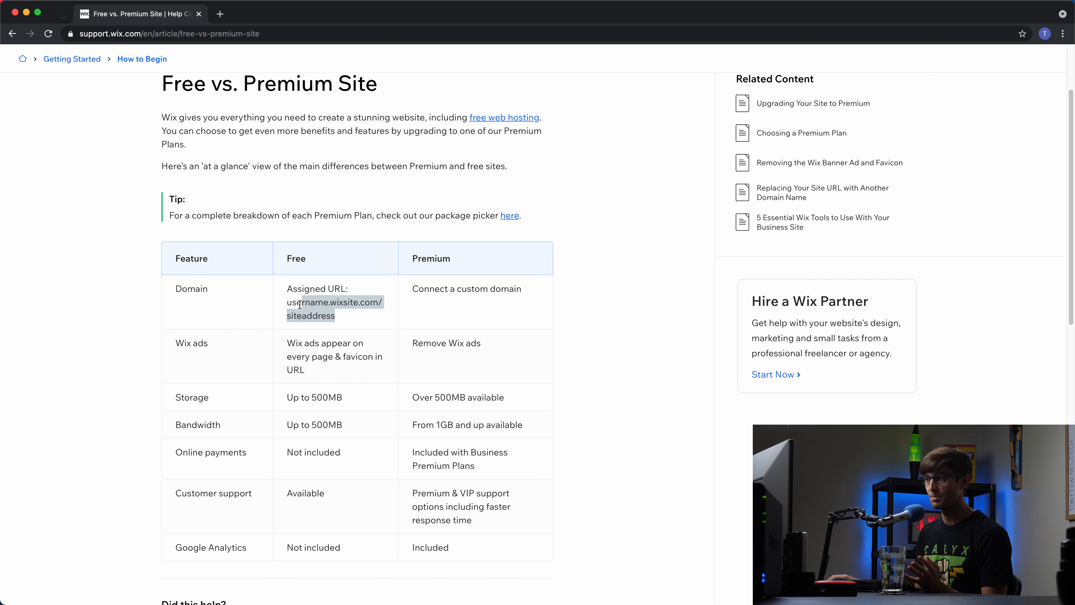
left_click_drag(312, 379, 290, 344)
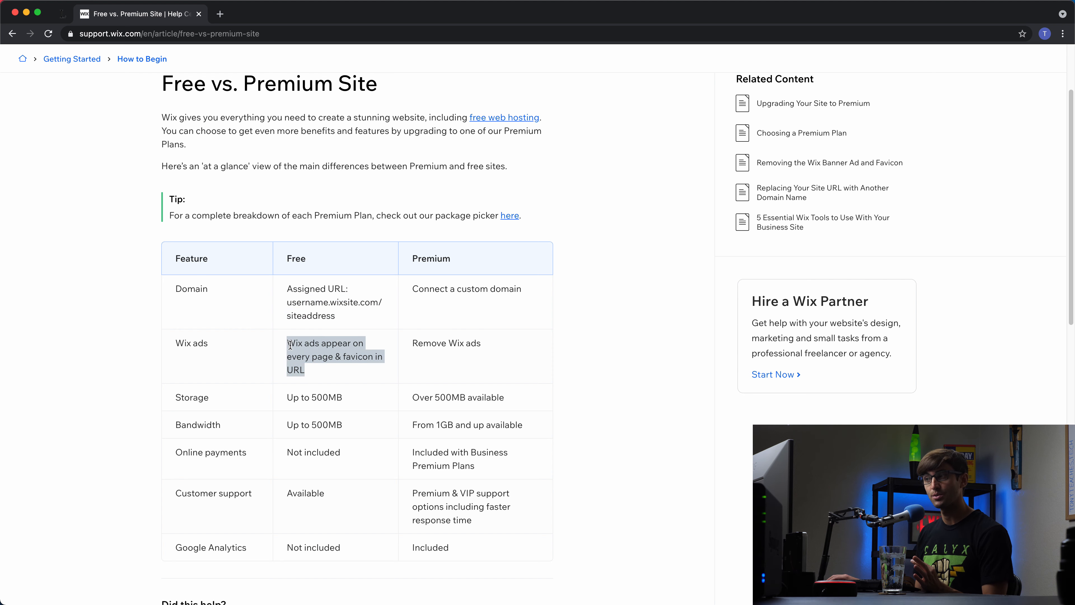
left_click_drag(293, 396, 340, 396)
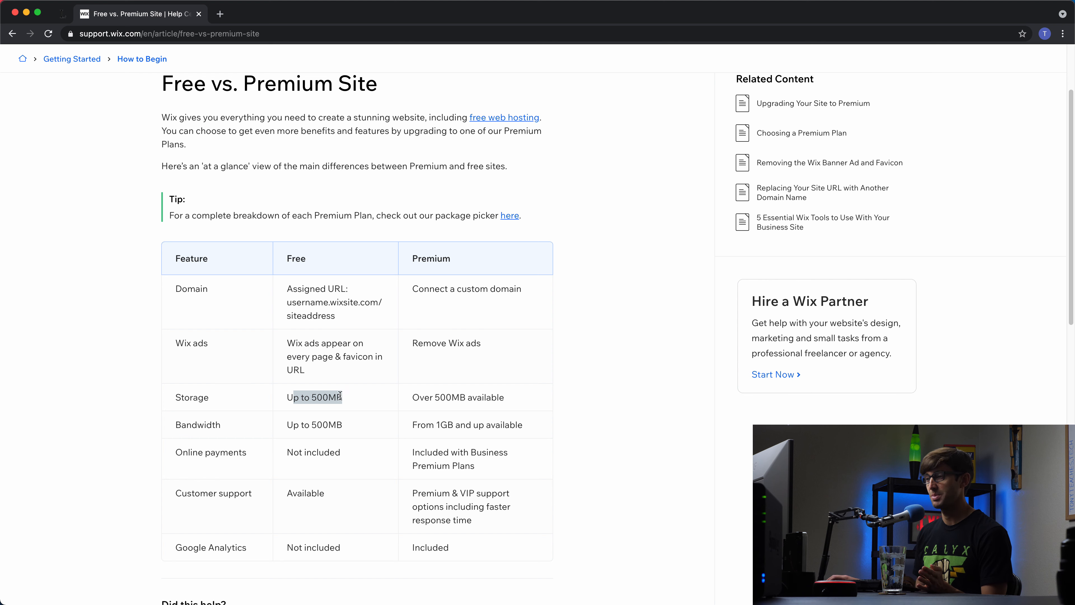
left_click_drag(286, 425, 199, 454)
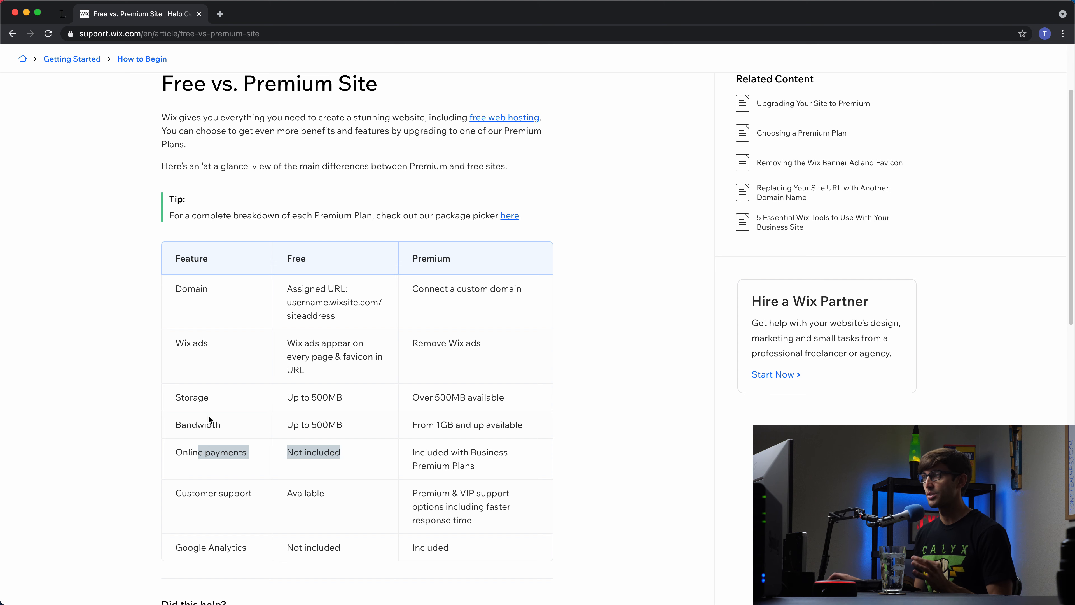
left_click(417, 206)
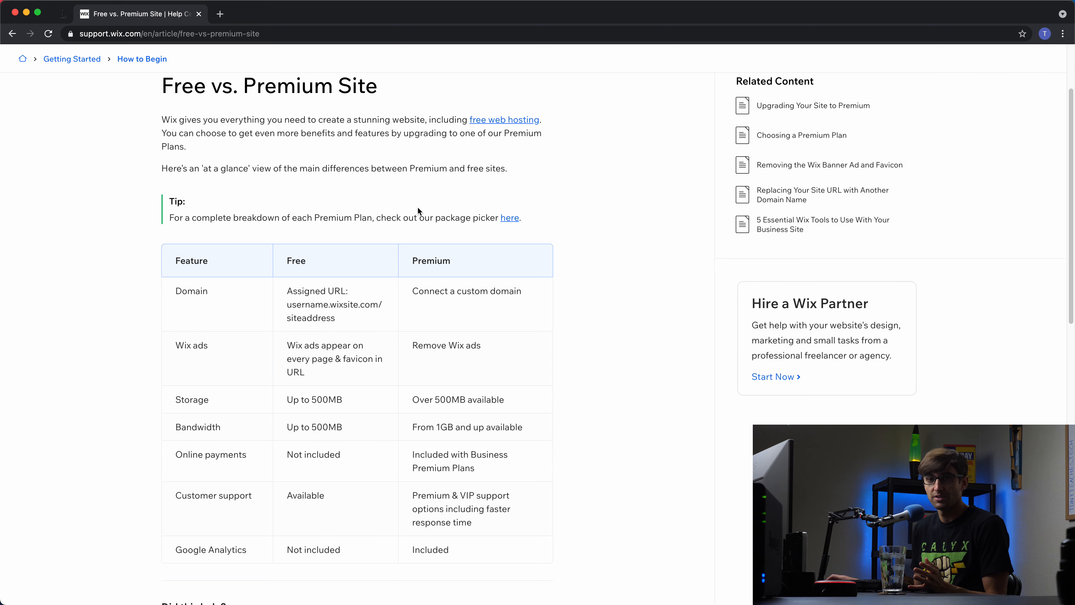
scroll(417, 206, "up", 2)
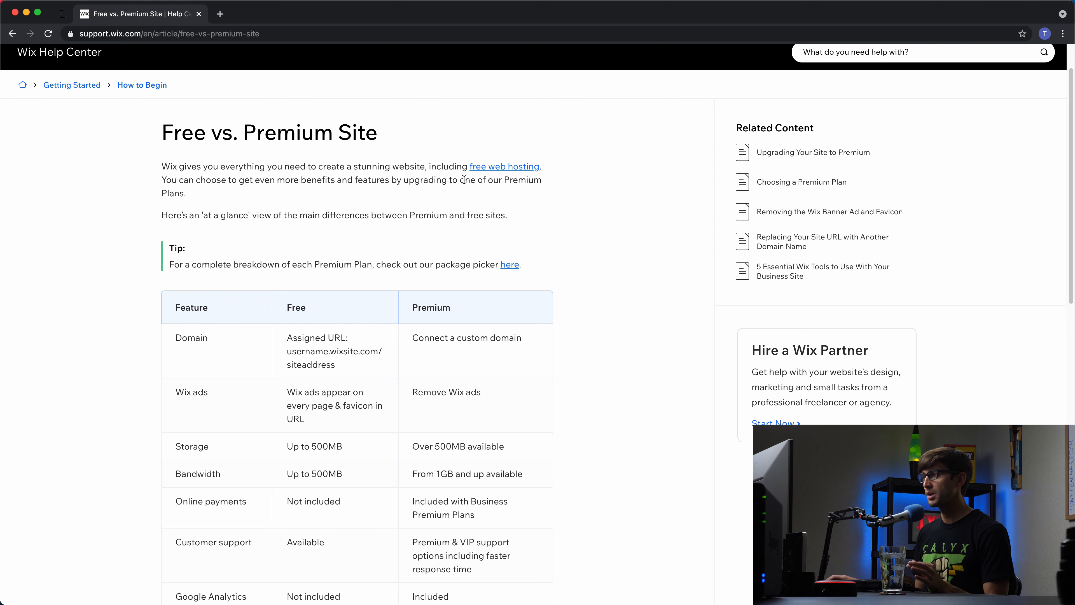
Open the free web hosting page from the article and start the website setup questionnaire
left_click(490, 169)
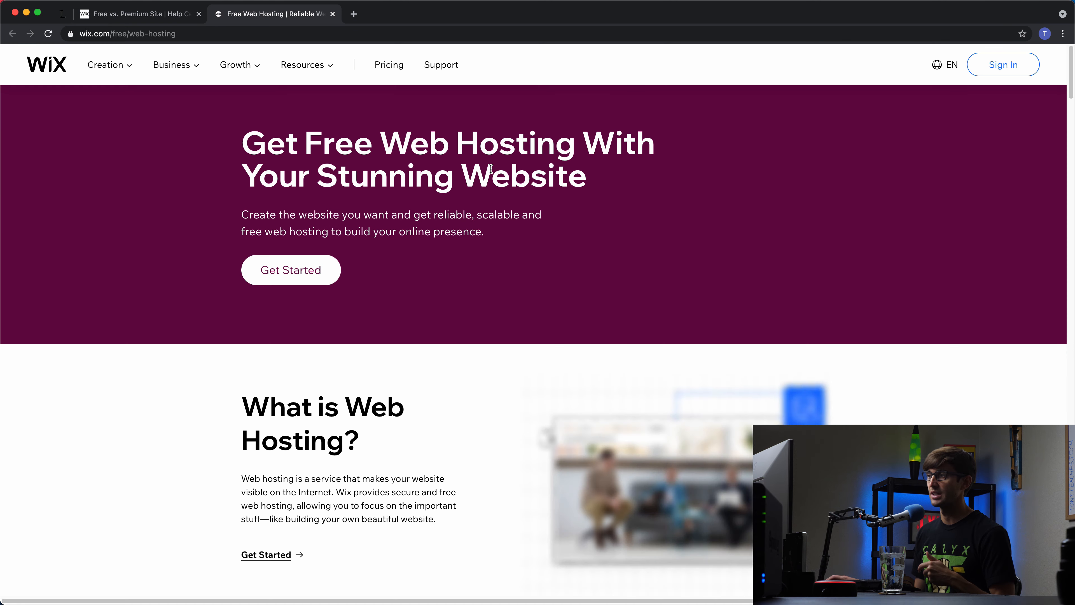
left_click(319, 275)
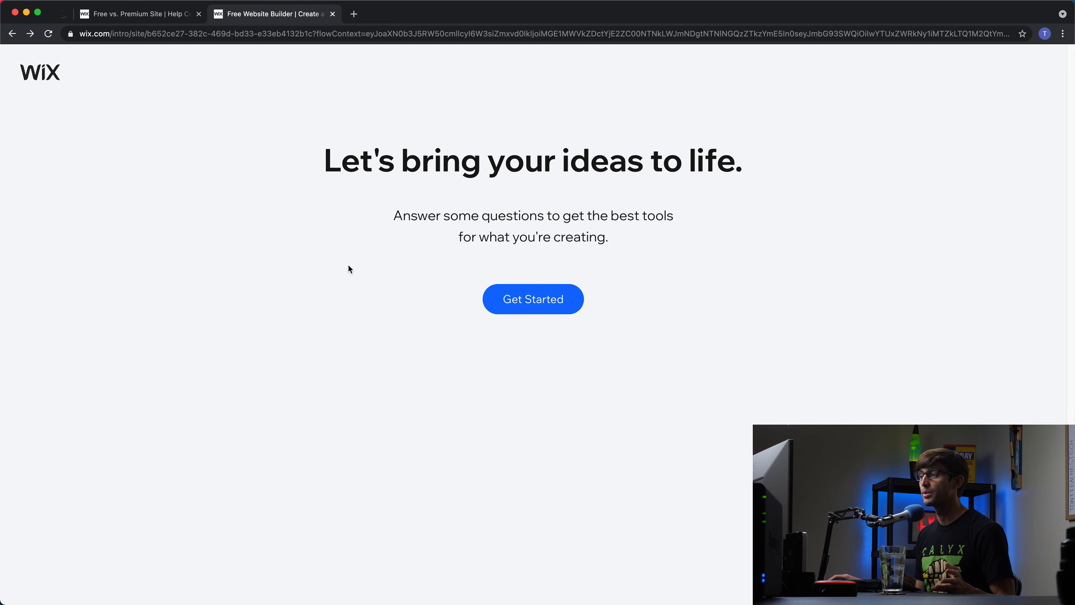
left_click(525, 298)
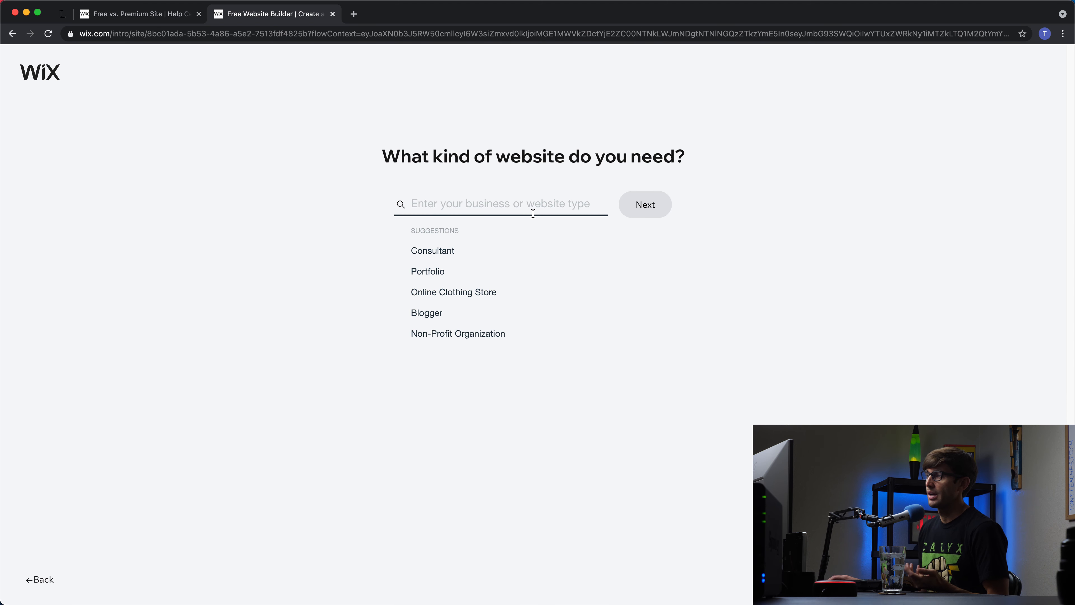
Search the website types for "technolog", choose Technology YouTube Personality and submit the answer
left_click(444, 206)
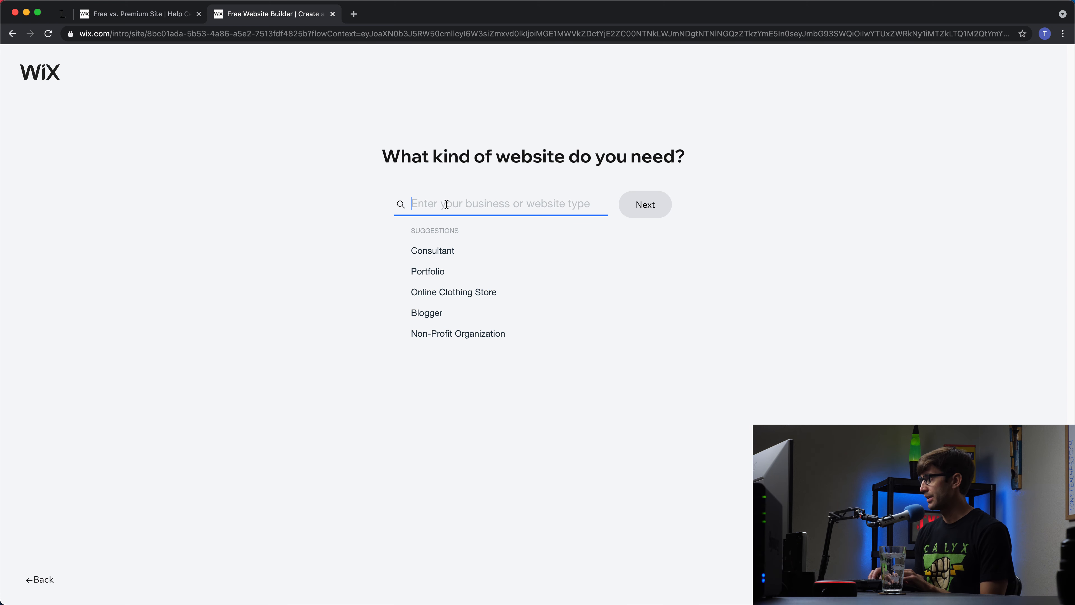
type("techno")
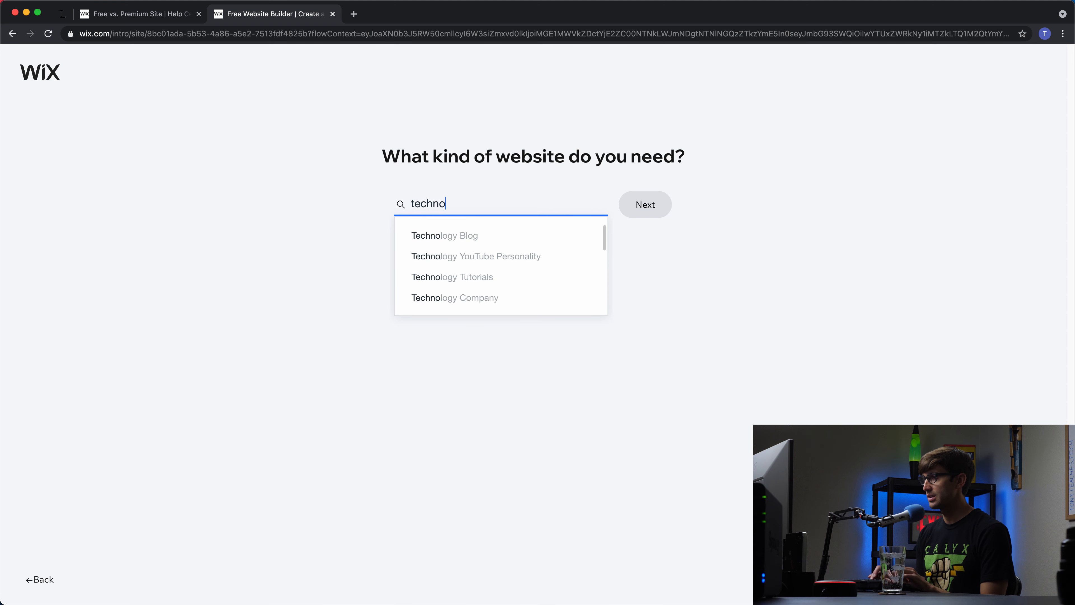
type("log")
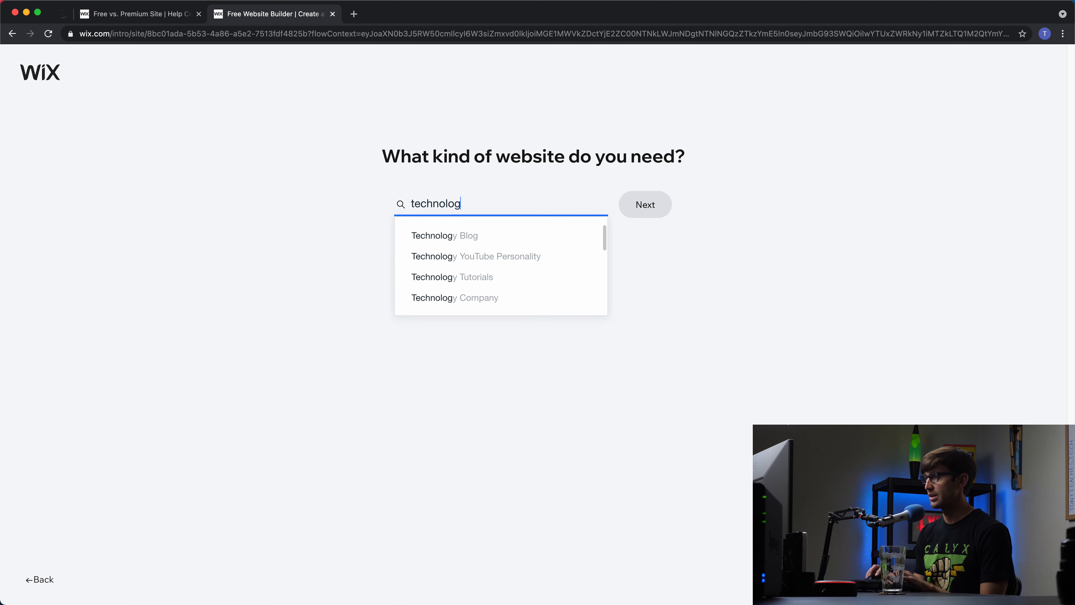
left_click(470, 256)
left_click(645, 205)
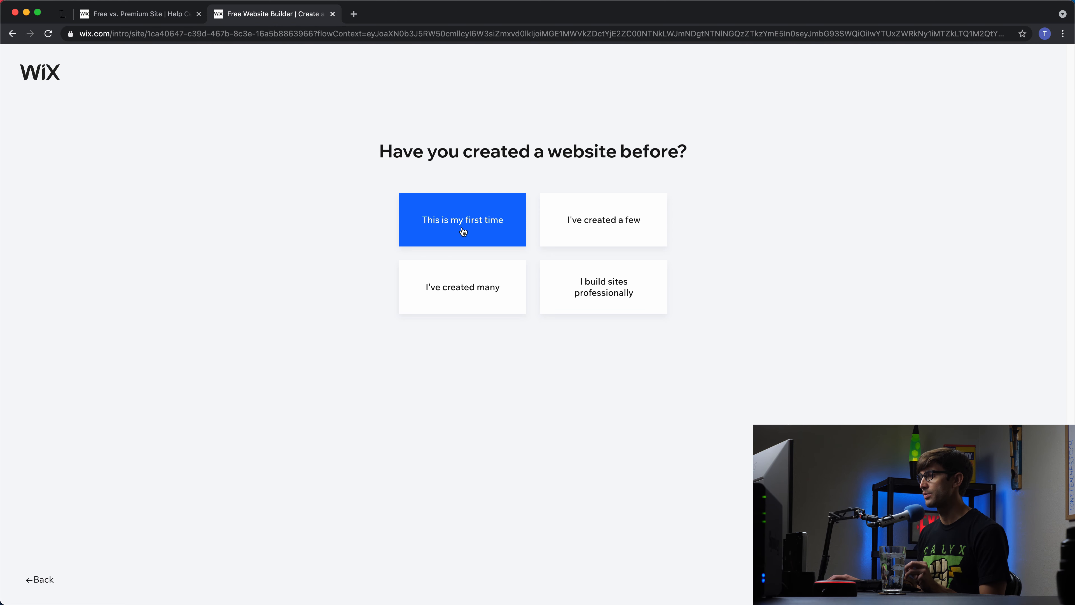
Answer "I've created many" for website experience and choose to start from a template with the Wix Editor
left_click(470, 296)
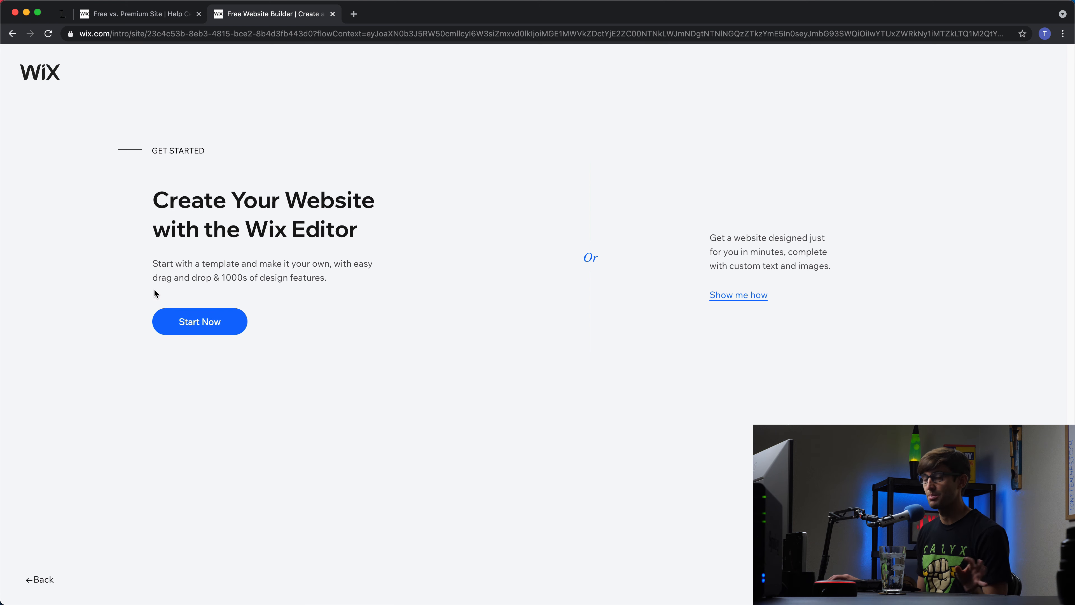
left_click(203, 323)
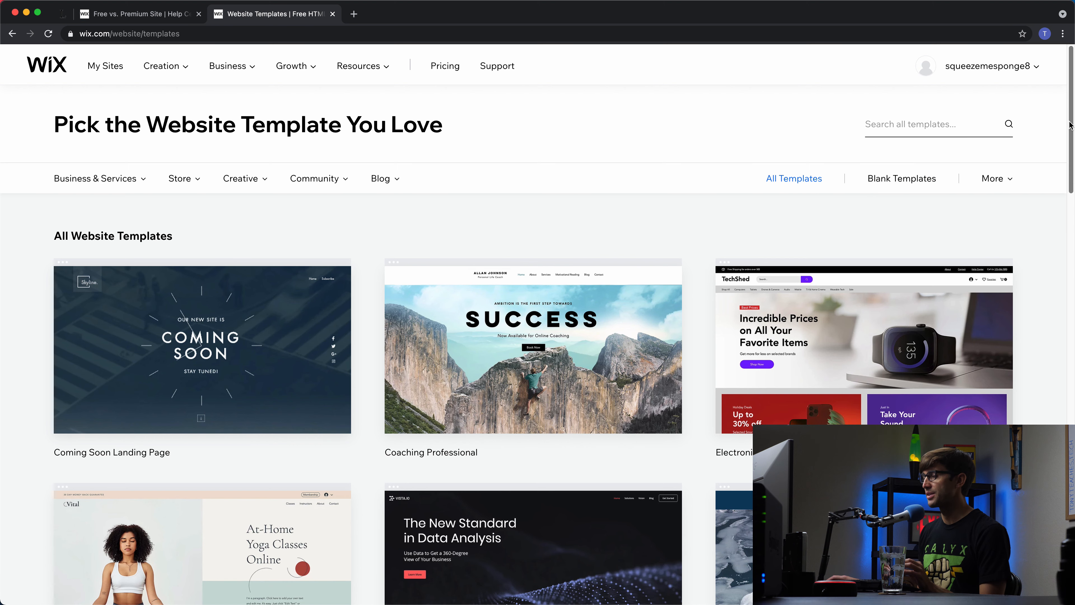
Browse the gallery of all website templates through to the page numbers at its end
left_click_drag(1069, 122, 1069, 125)
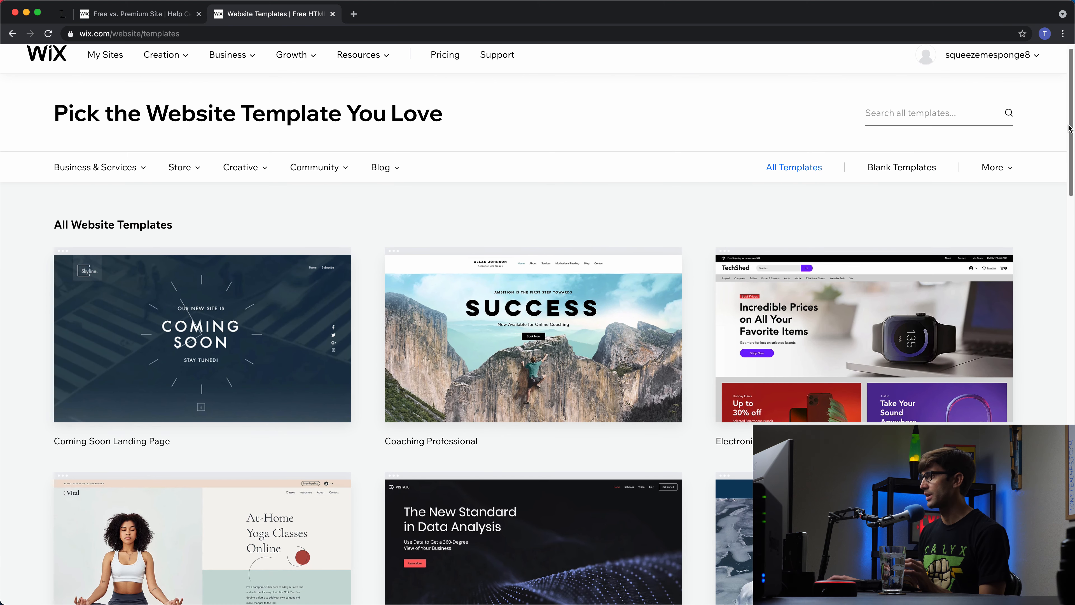
scroll(1066, 139, "down", 6)
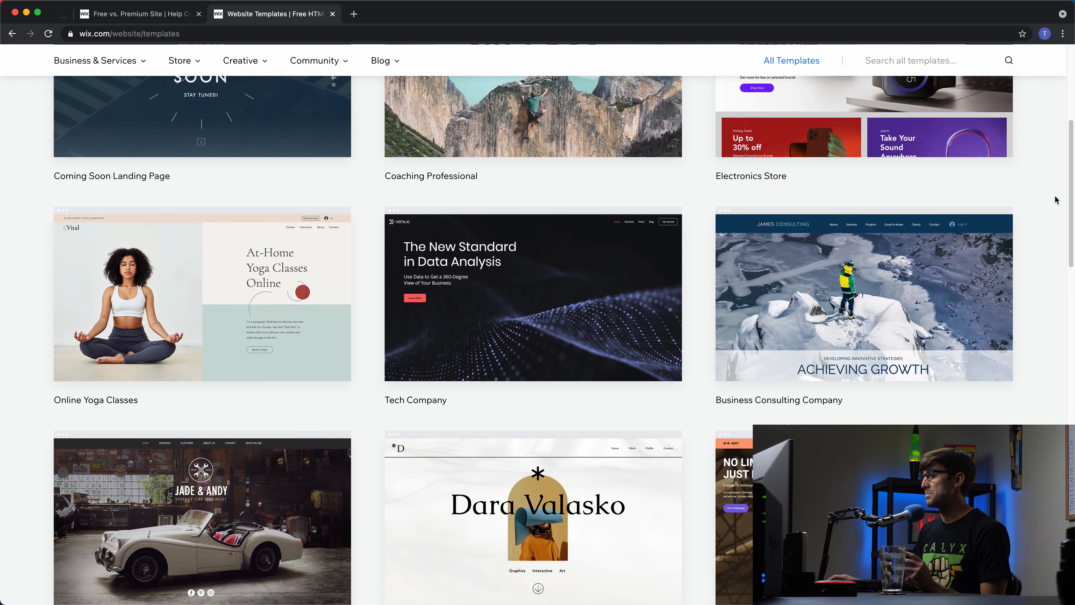
scroll(1056, 200, "down", 4)
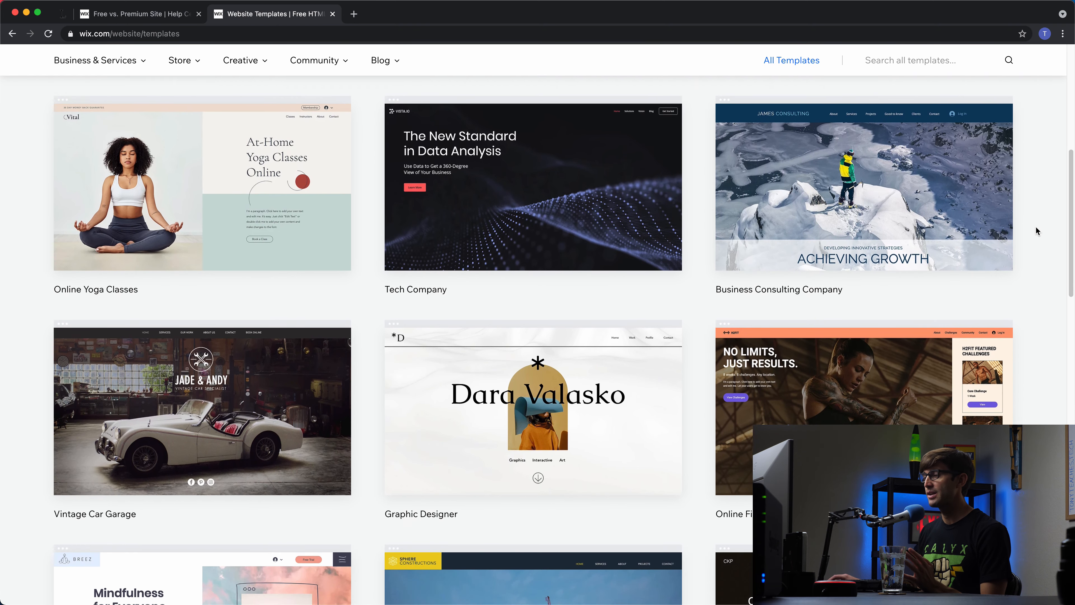
scroll(1032, 246, "down", 5)
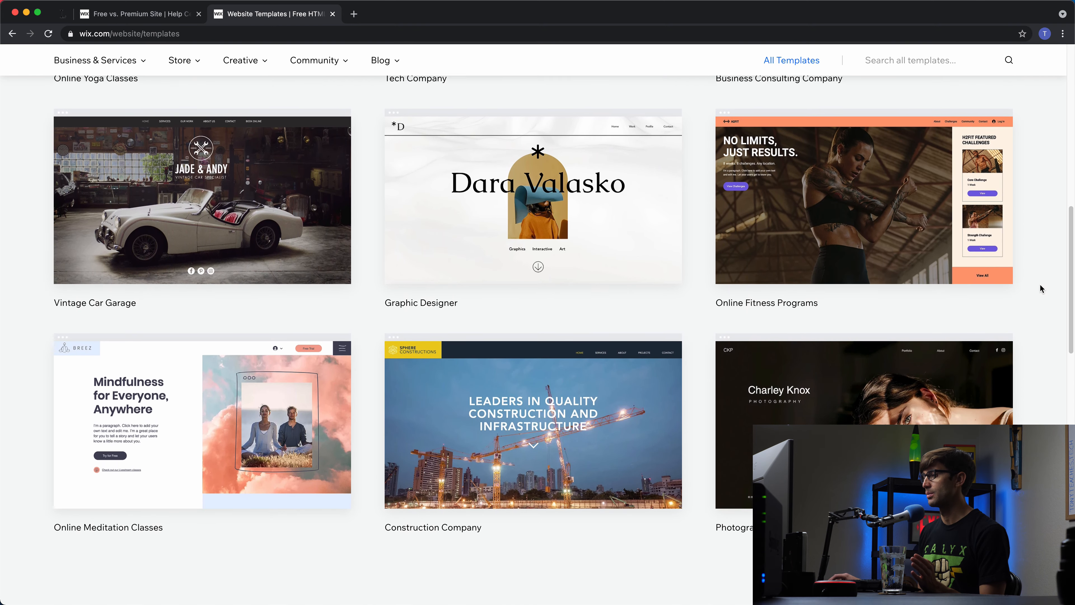
scroll(1044, 339, "down", 5)
scroll(1046, 336, "up", 14)
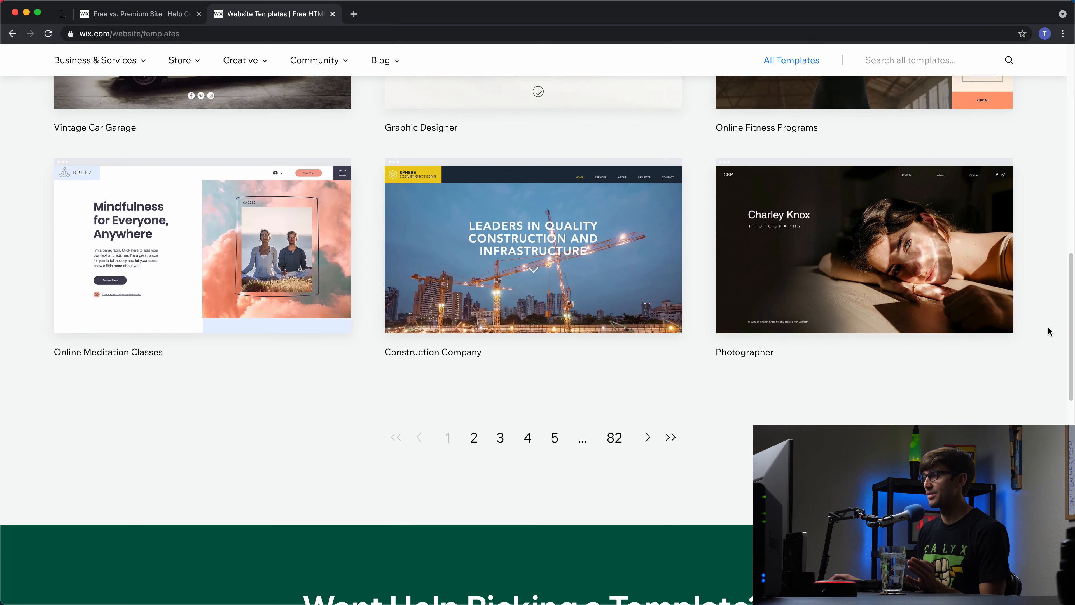
scroll(1068, 165, "up", 5)
scroll(1067, 220, "down", 8)
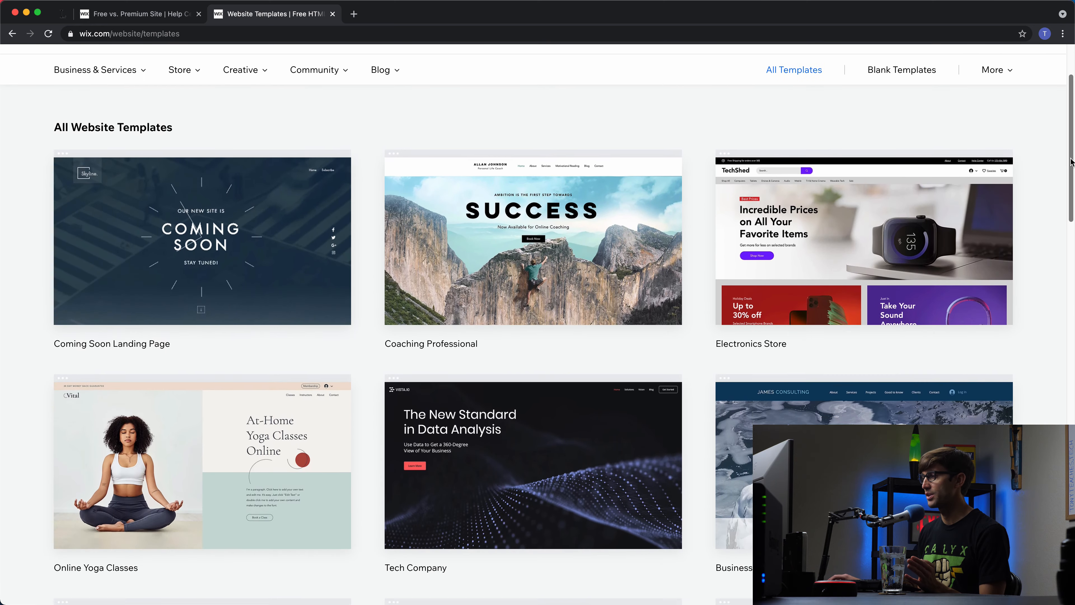
scroll(1062, 254, "down", 10)
scroll(1058, 304, "up", 3)
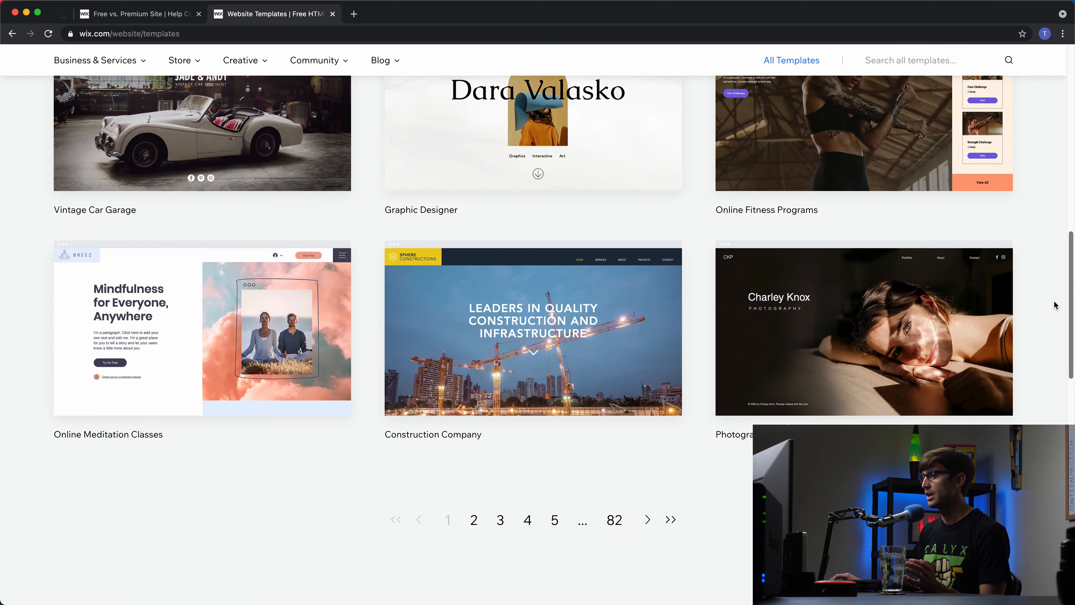
left_click_drag(1053, 286, 1054, 287)
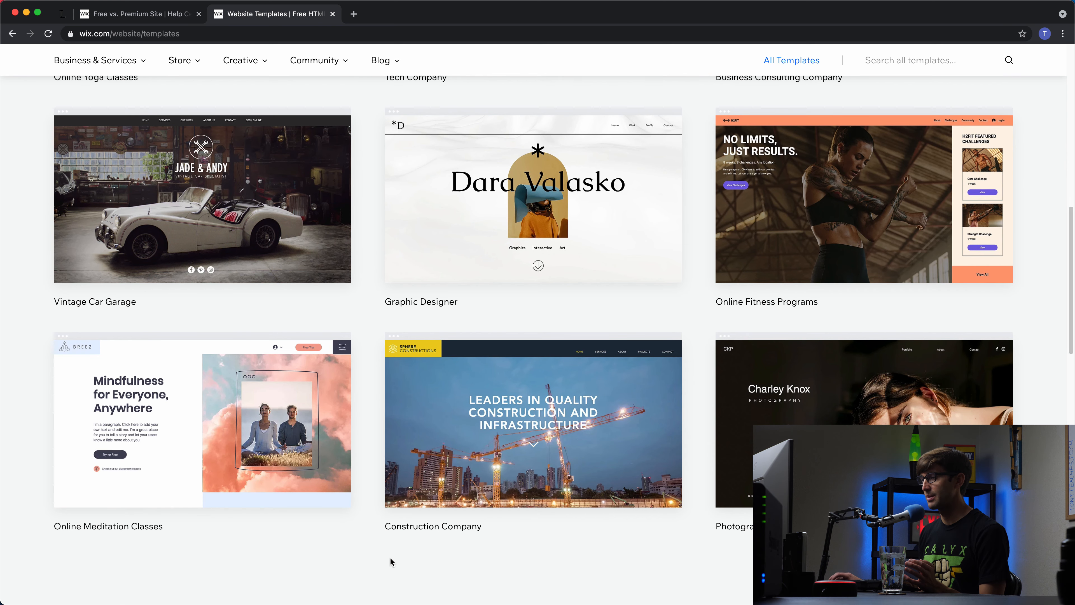
scroll(492, 558, "up", 2)
scroll(493, 558, "down", 8)
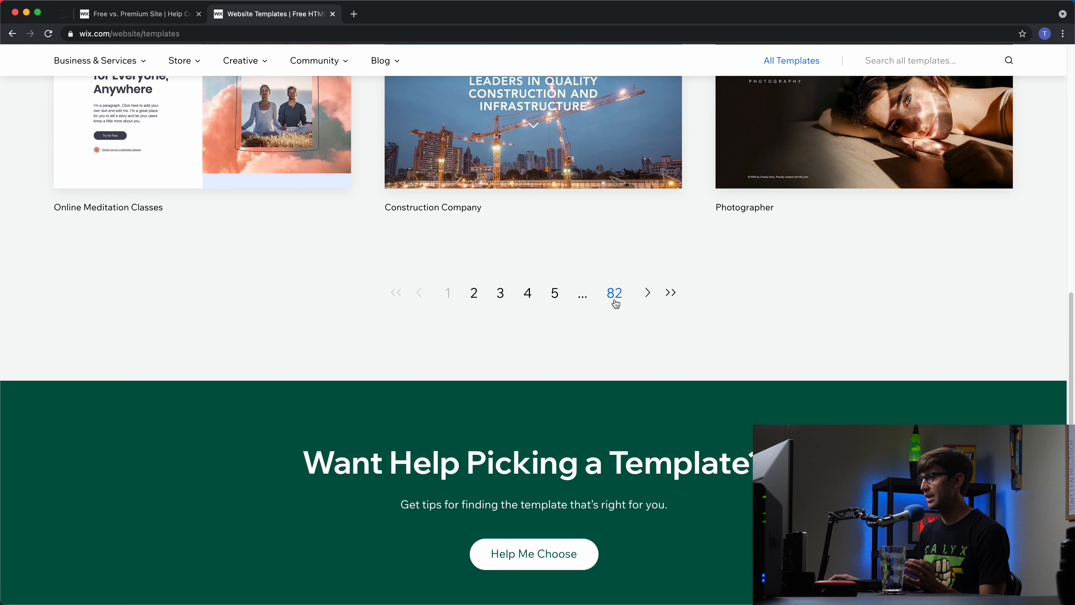
scroll(621, 300, "up", 1)
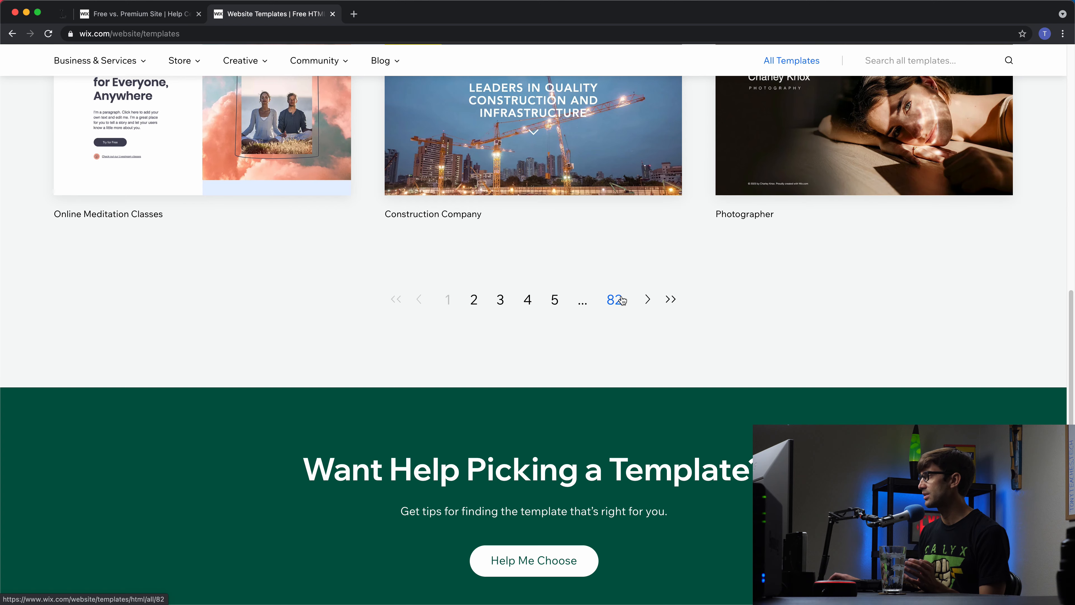
Open the full demo of the Construction Company template and dismiss the prompt to edit the site
scroll(621, 300, "up", 4)
mouse_move(607, 291)
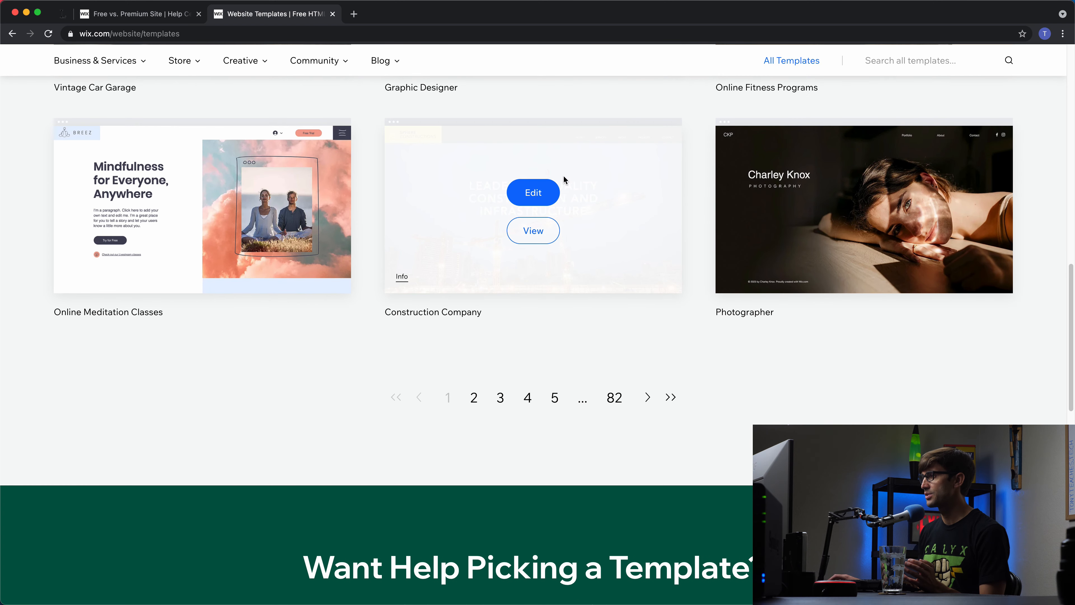
left_click(537, 231)
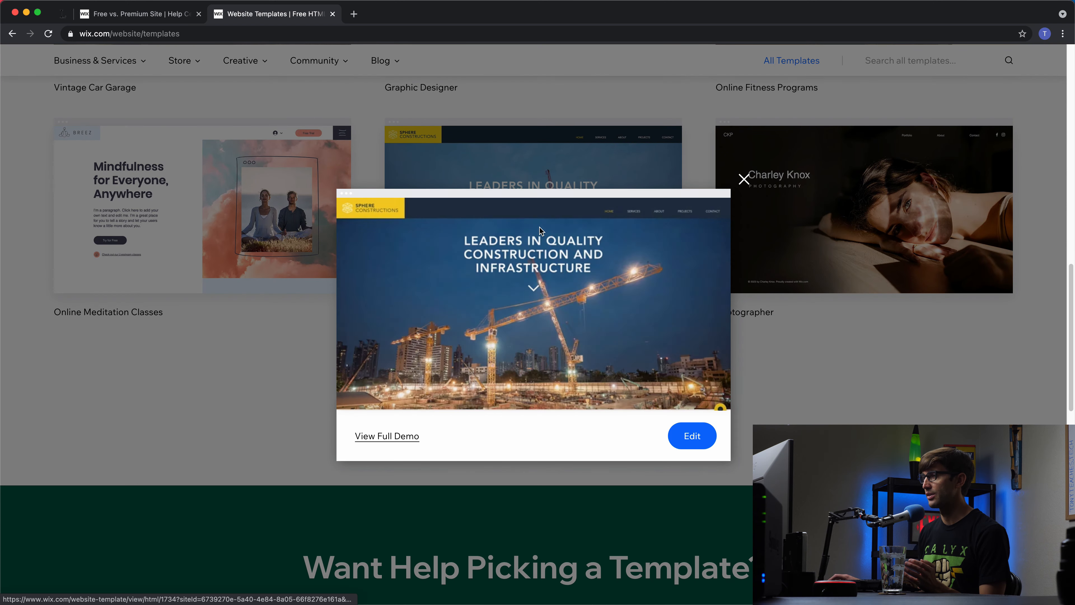
left_click(382, 438)
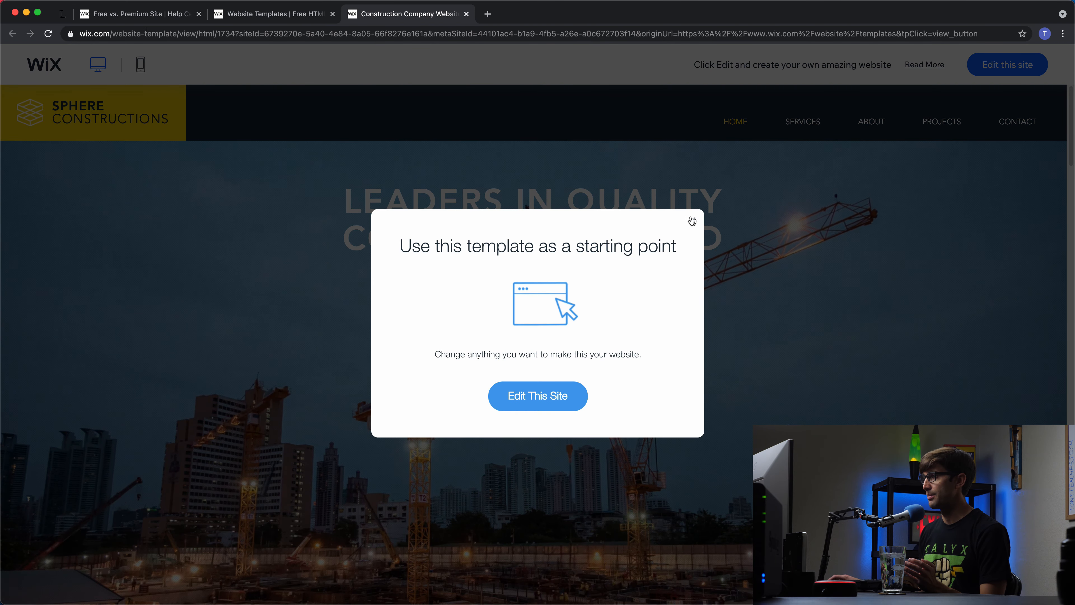
left_click(692, 221)
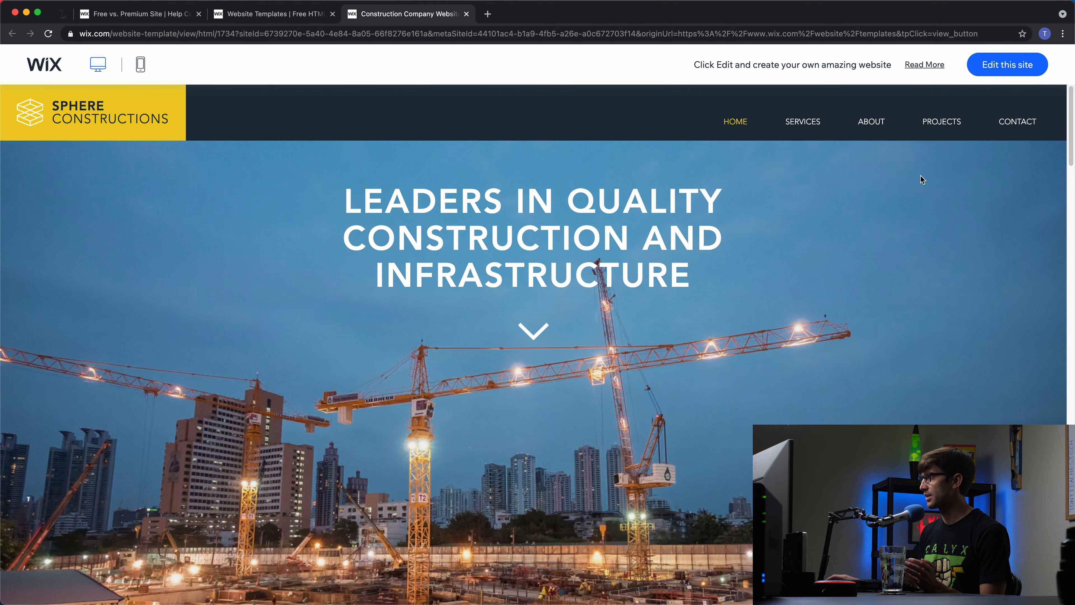
Look through the Services, About and Projects sections of the construction demo and close the demo page
scroll(1058, 180, "down", 10)
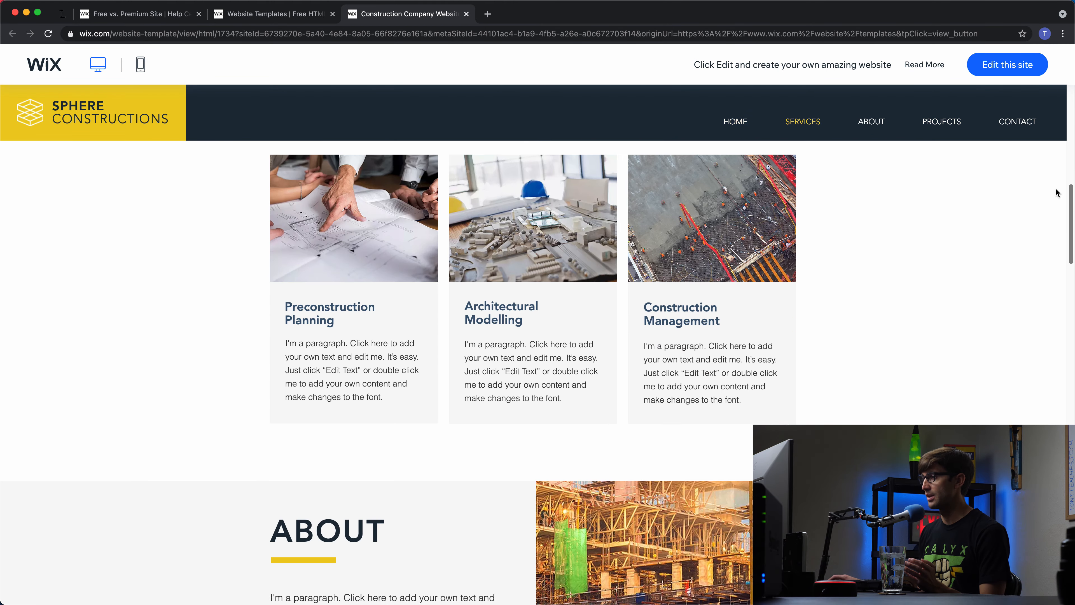
scroll(1055, 192, "down", 15)
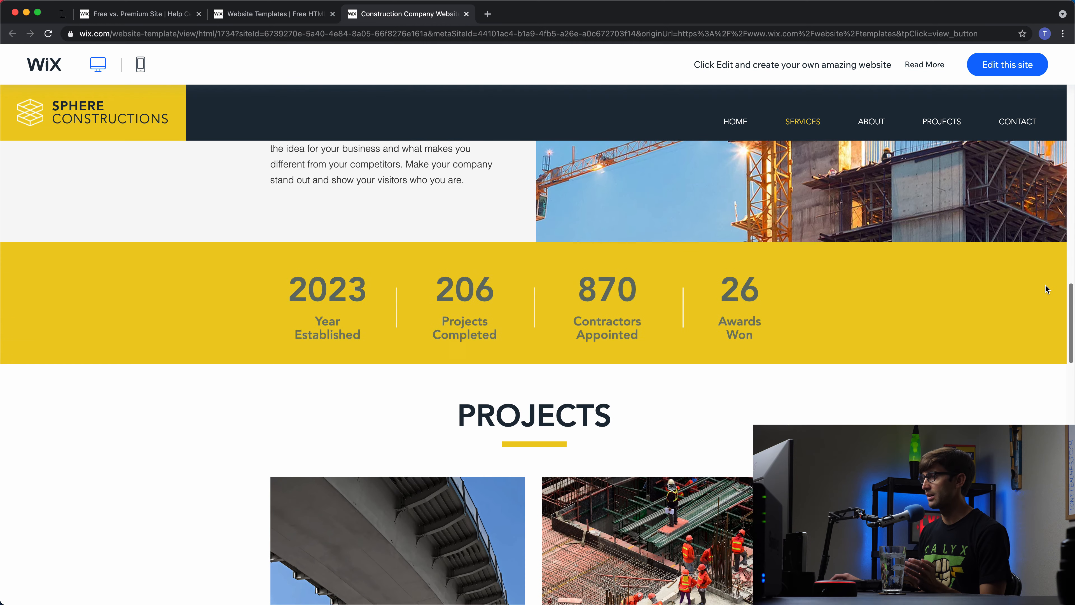
scroll(1046, 292, "down", 3)
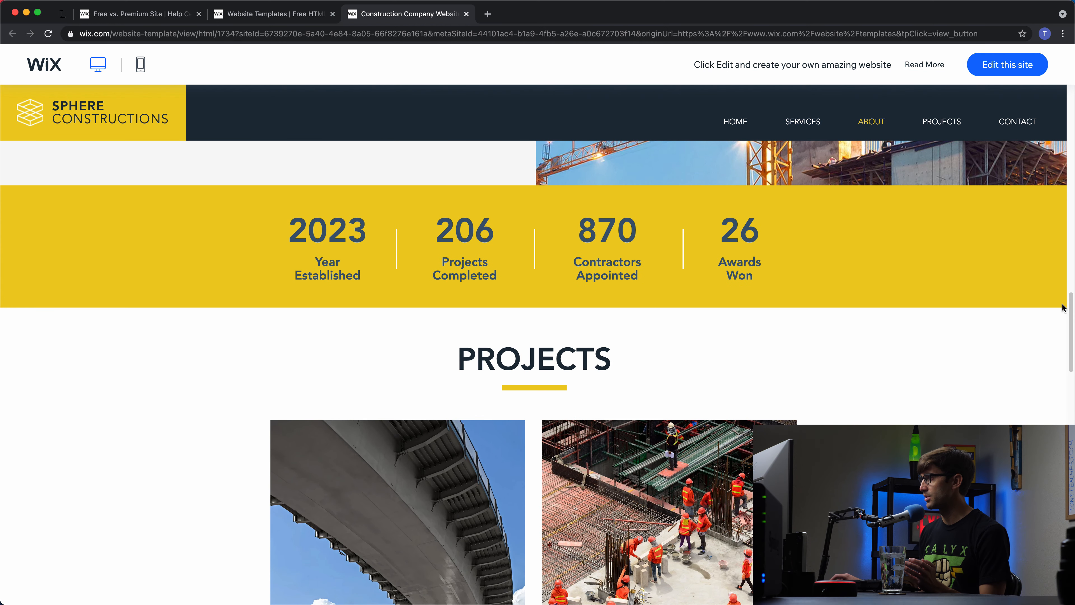
left_click_drag(1066, 308, 1012, 161)
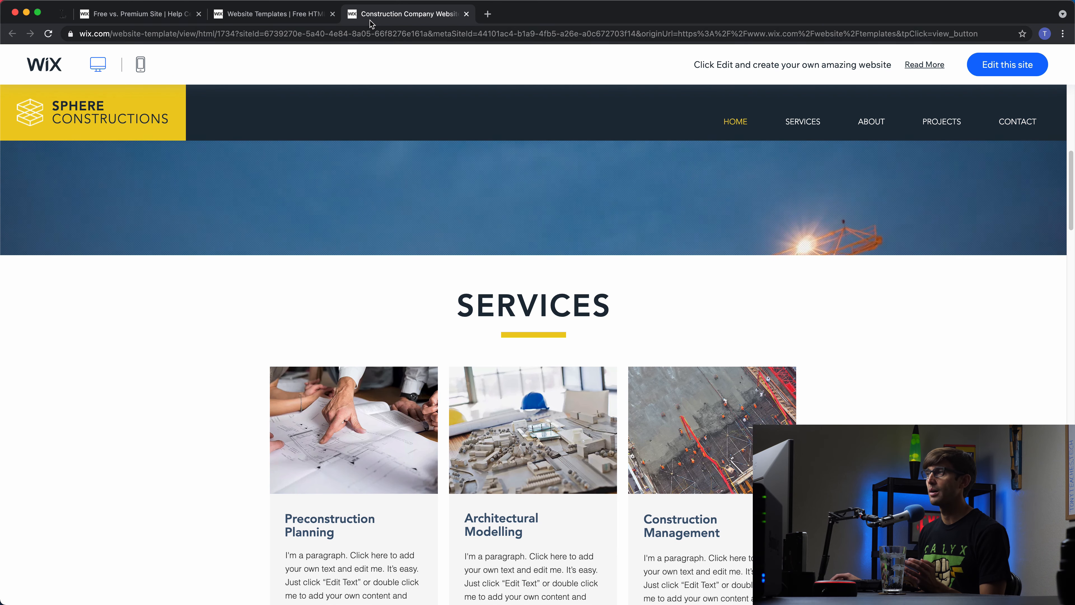
left_click(466, 14)
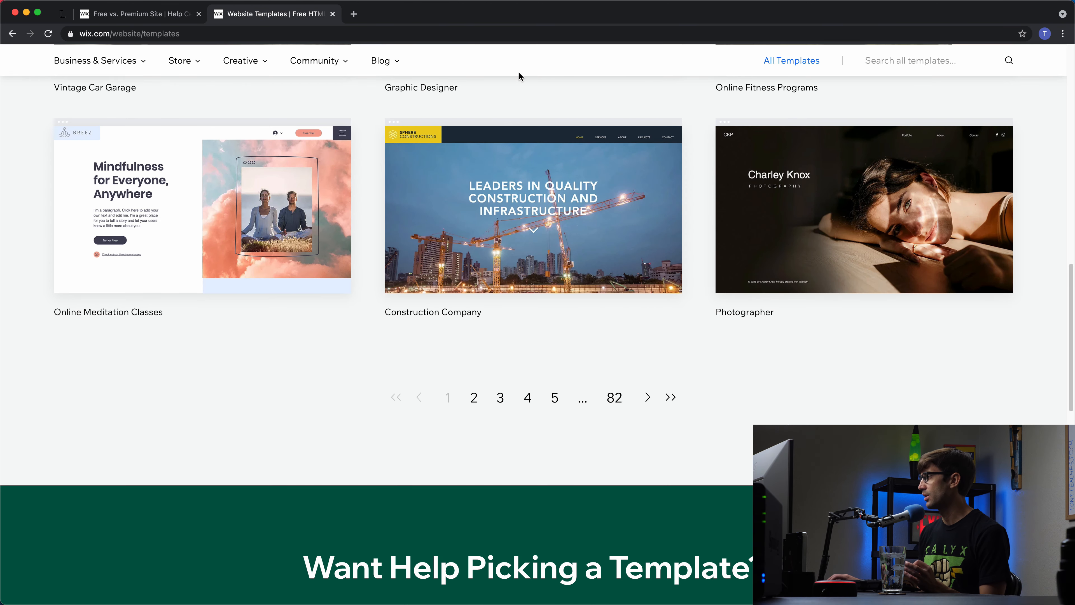
Search the template gallery for "researcher" and start editing the first Researcher template, the Professor of Chemistry design
scroll(632, 396, "down", 2)
scroll(633, 393, "up", 15)
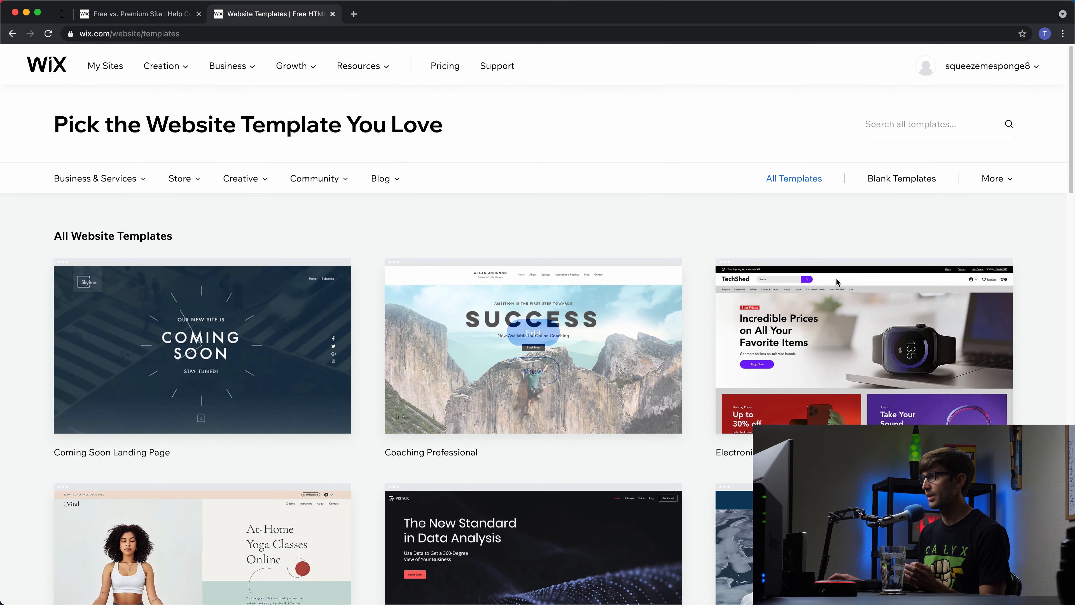
left_click(912, 128)
type("researcher")
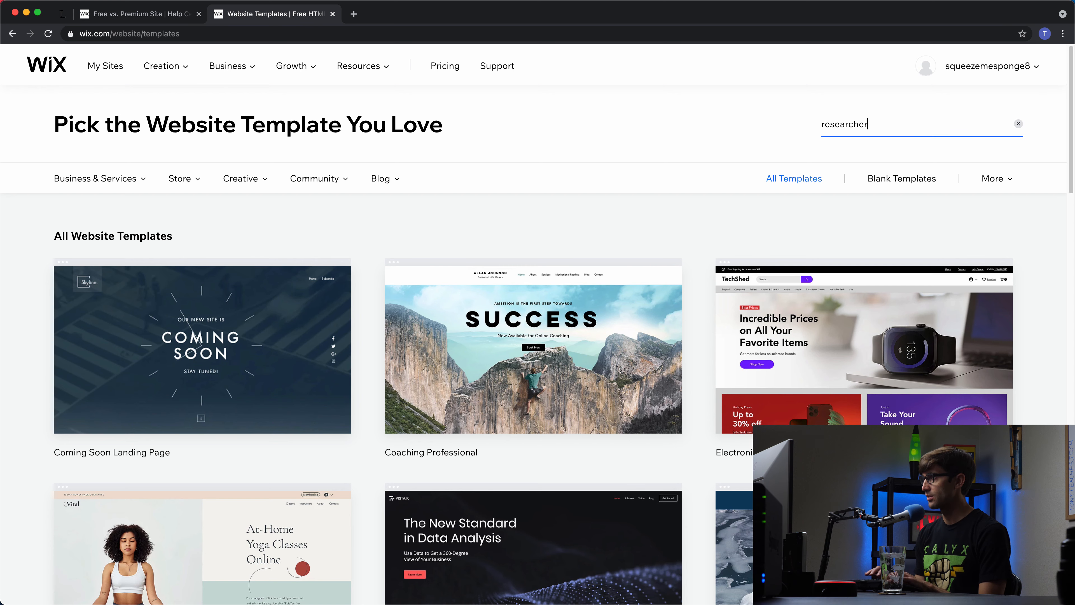
key("Return")
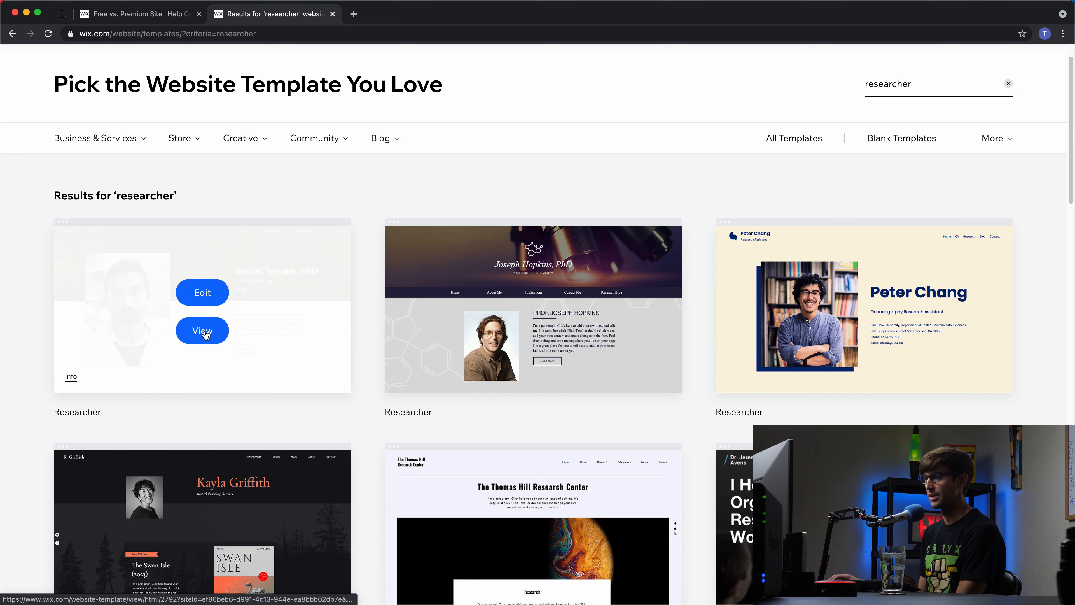
left_click(205, 335)
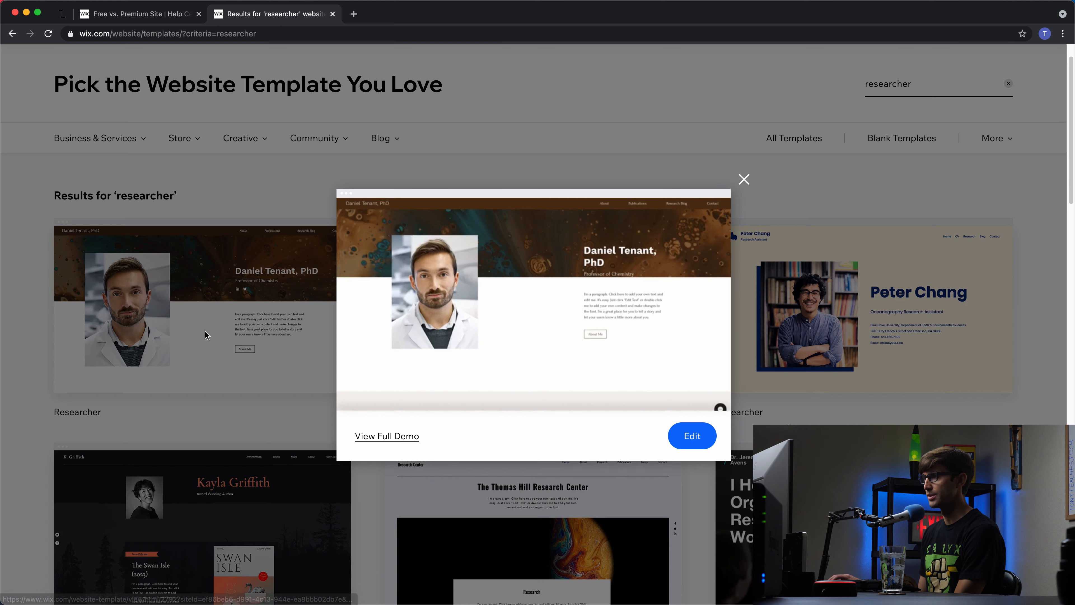
left_click(682, 442)
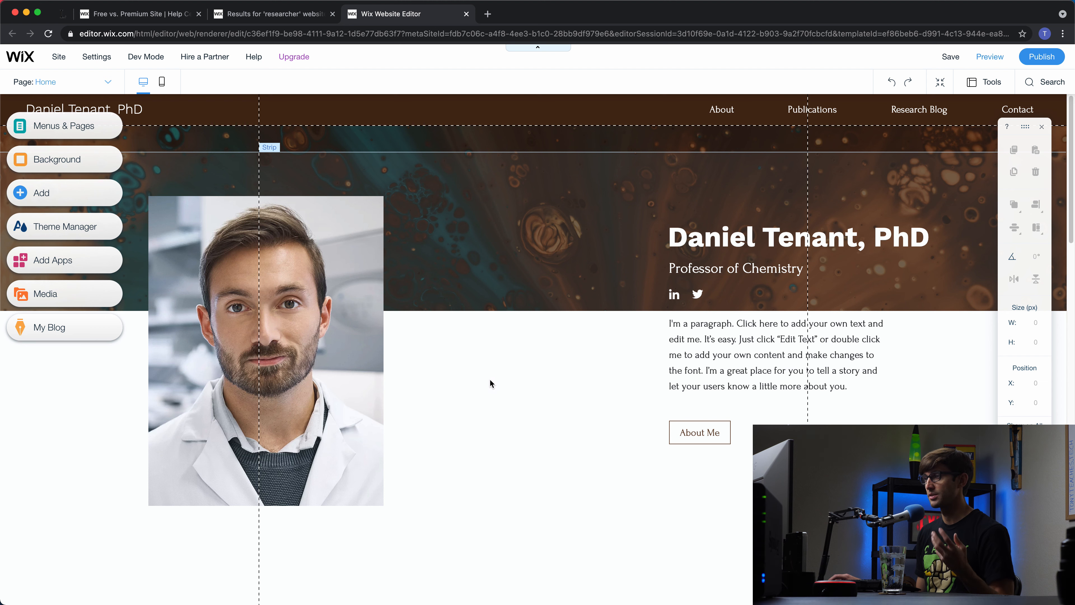
Replace the portrait on the home page with a headshot JPEG uploaded from the computer to Site Files
left_click(370, 363)
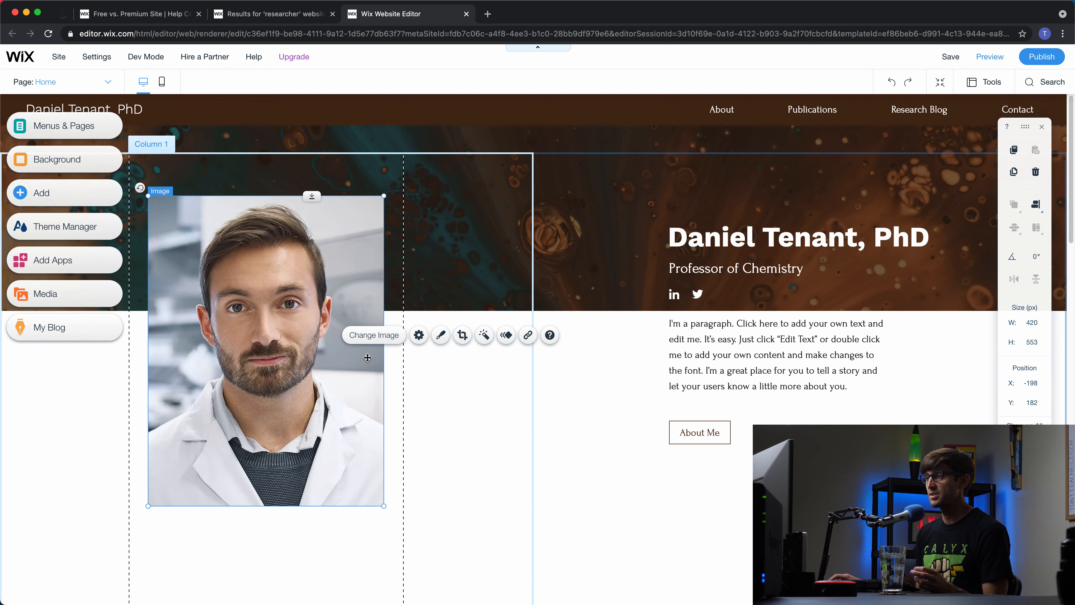
left_click(375, 339)
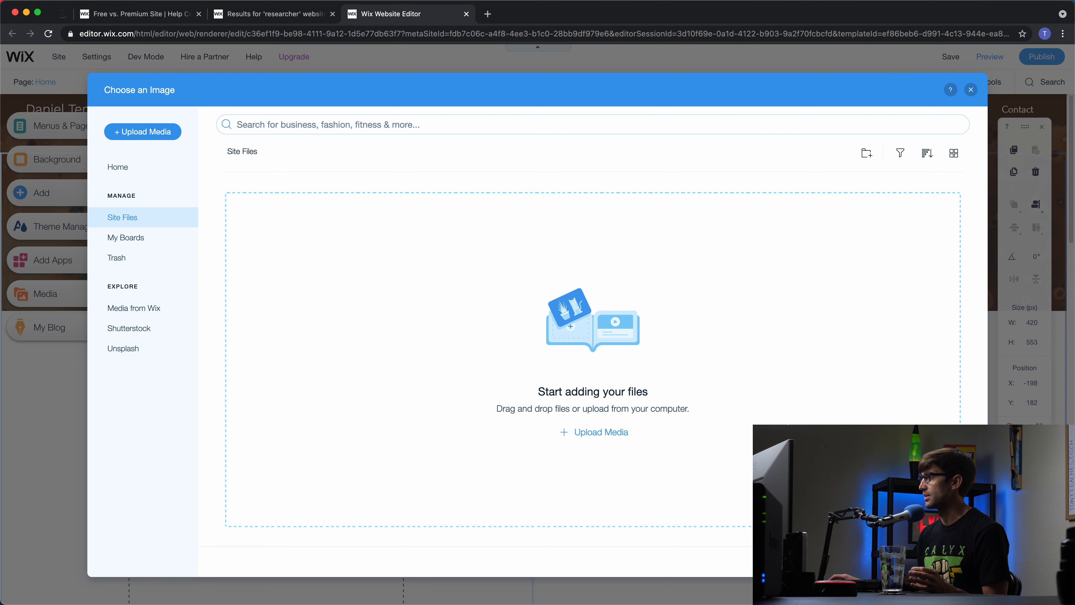
left_click_drag(1074, 258, 591, 344)
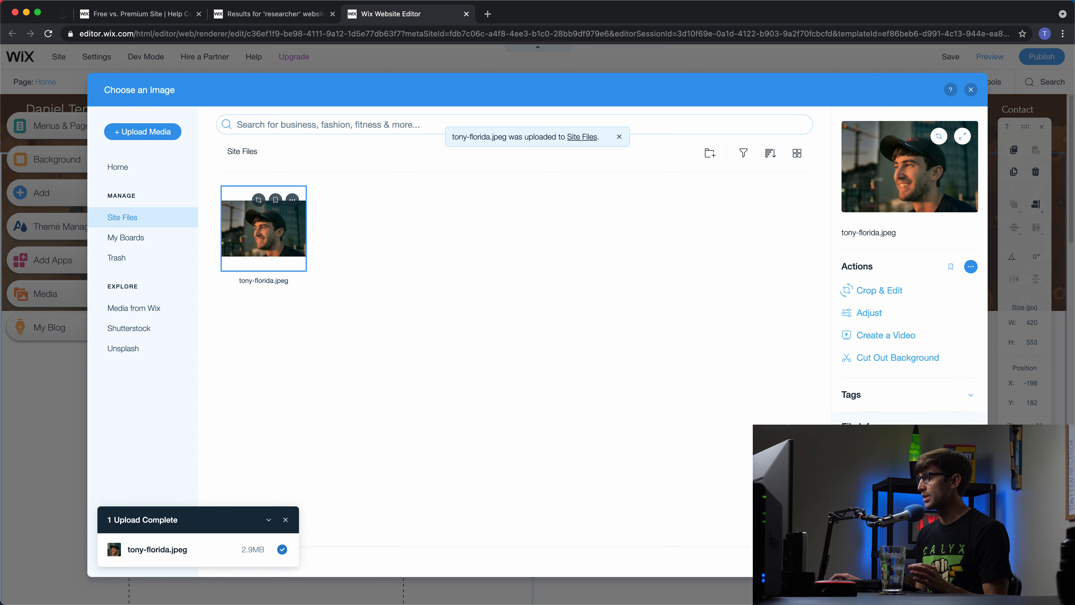
left_click(948, 562)
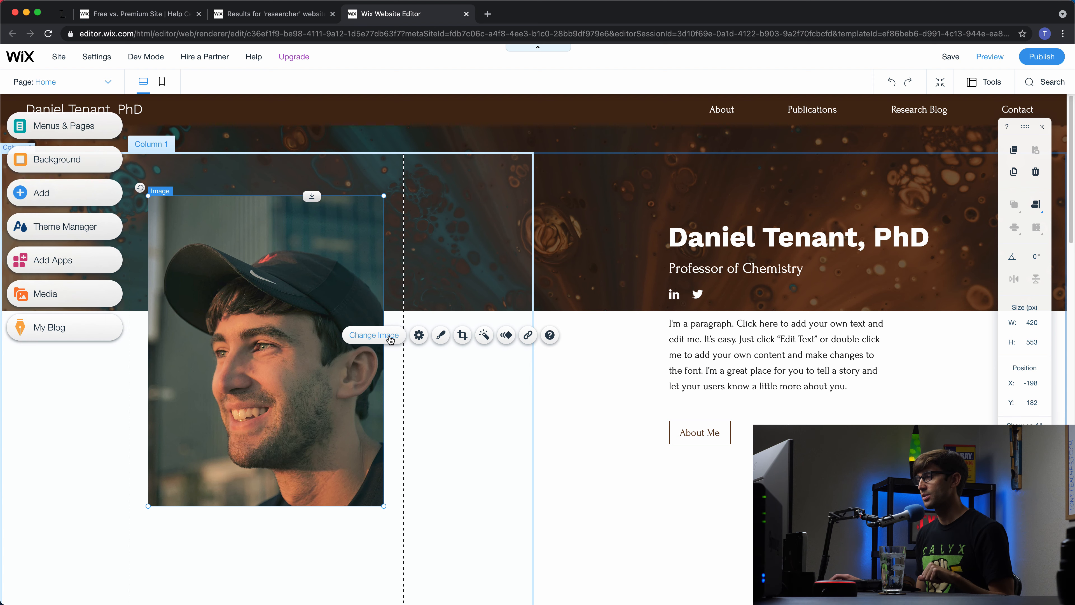
Open the new portrait in Photo Studio, dismiss the Cut Out Background prompt and flip the photo horizontally
left_click(427, 341)
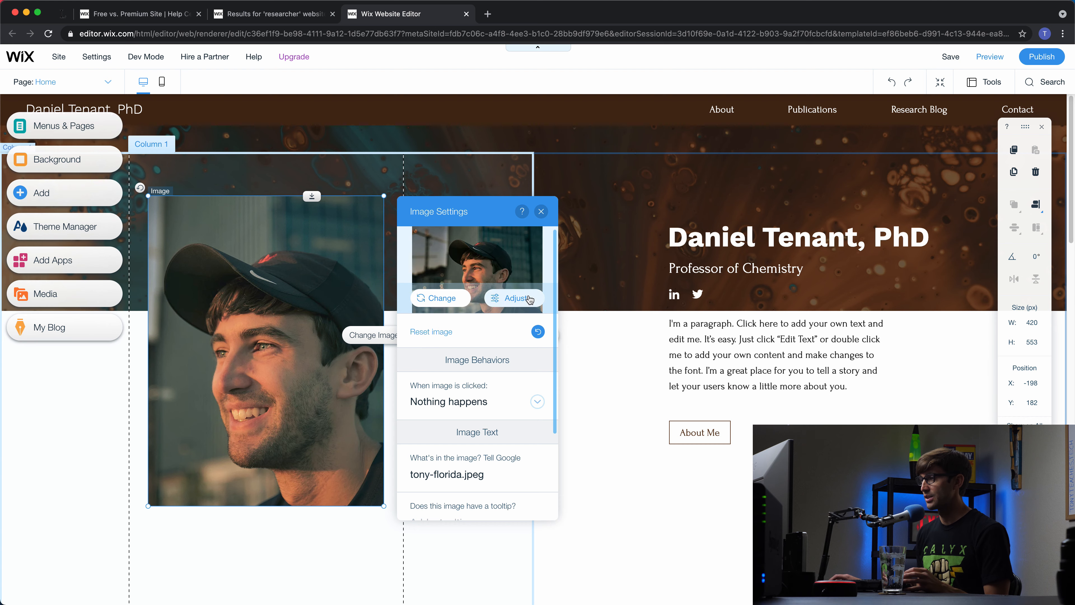
left_click(525, 294)
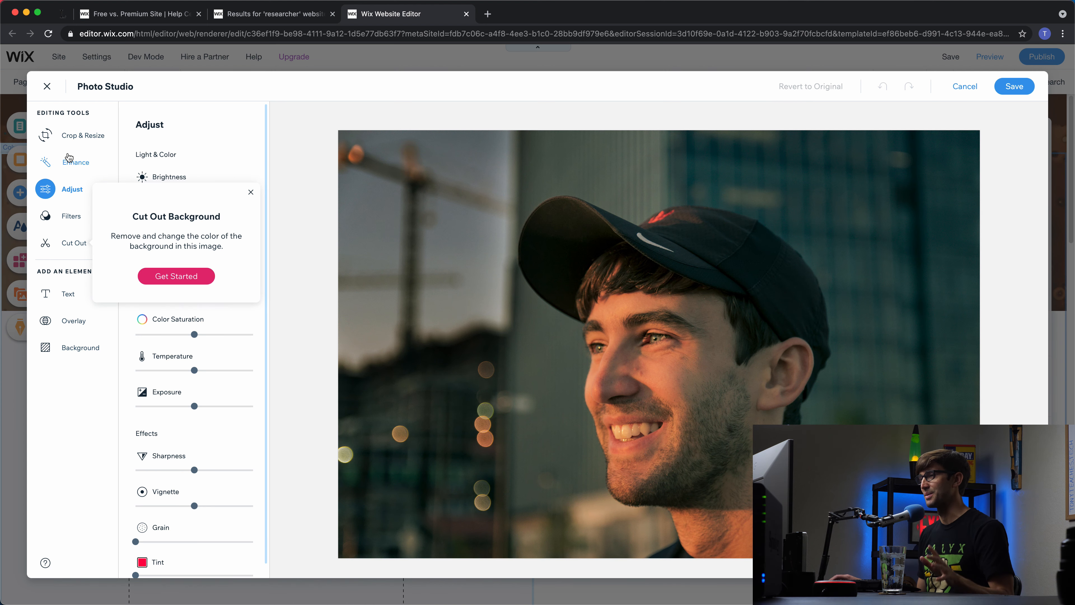
left_click(65, 142)
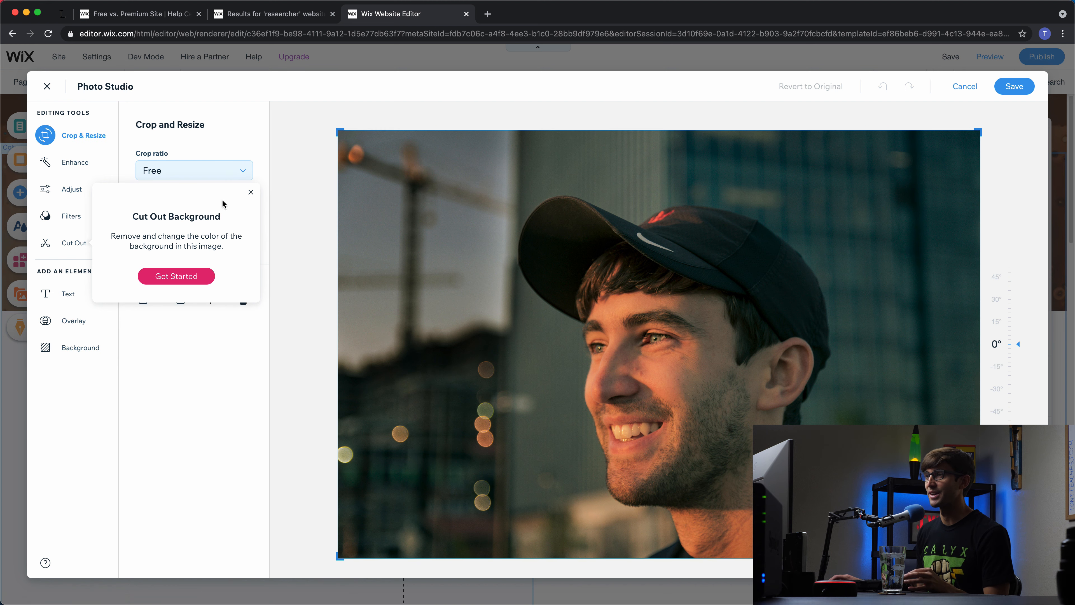
left_click(249, 194)
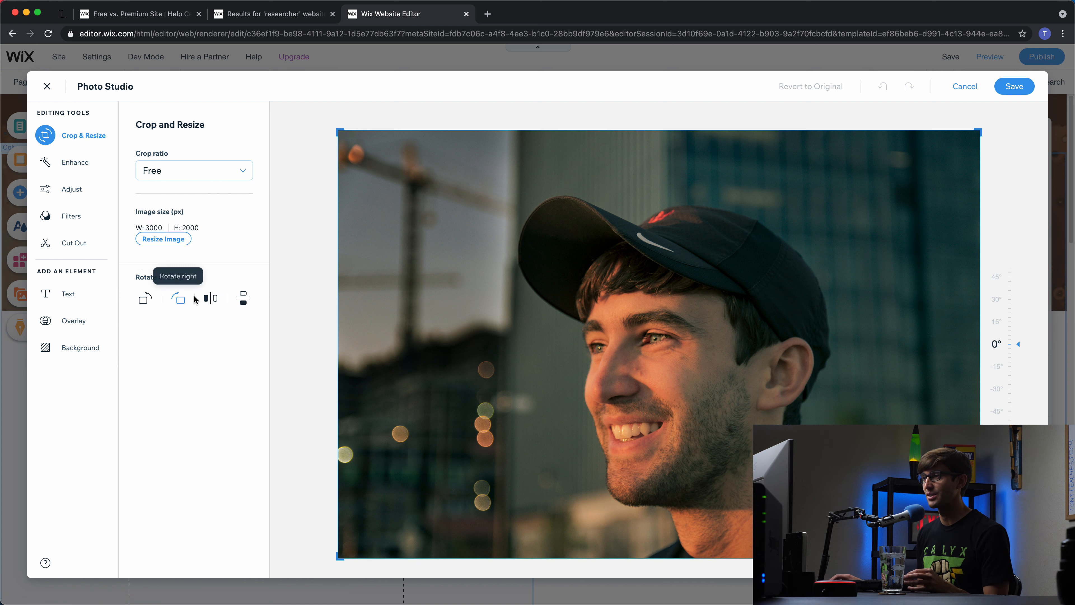
left_click(210, 303)
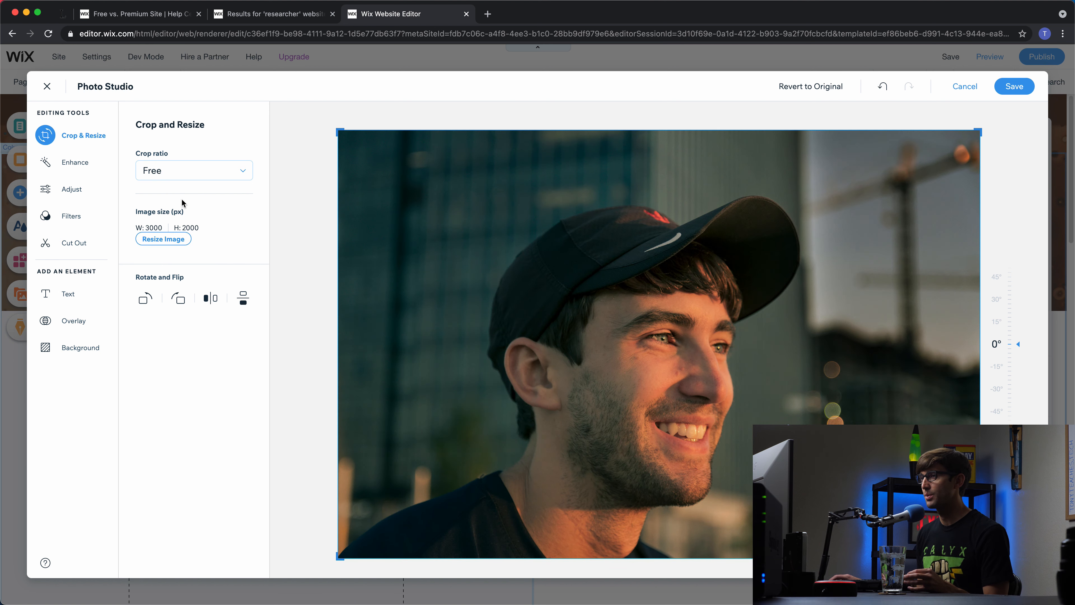
Try the 4:3, 16:9 and 3:2 crop ratios on the photo and return the crop ratio to Free
left_click(191, 177)
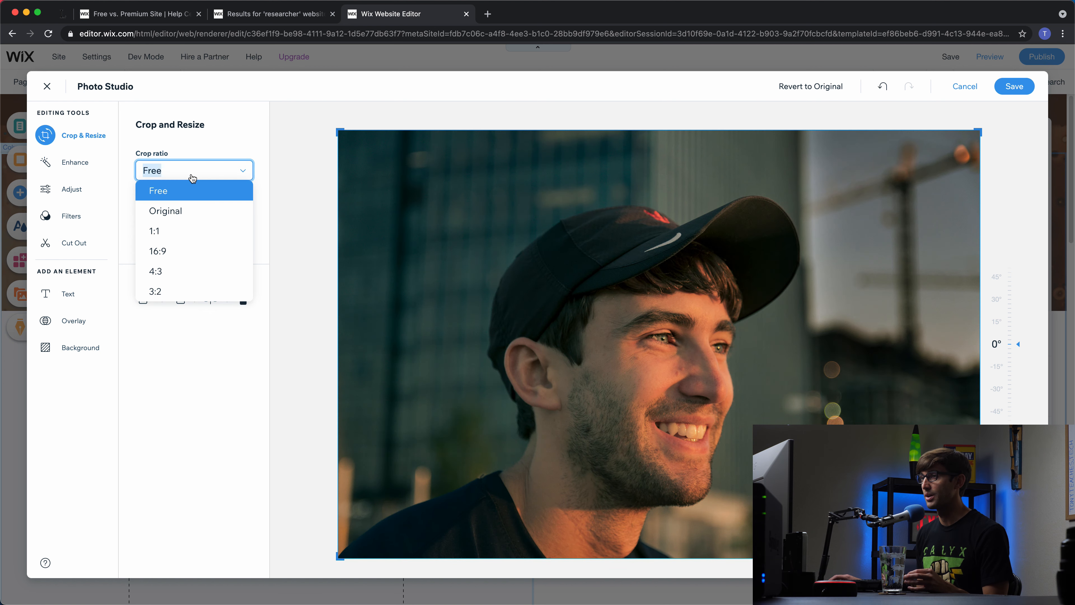
left_click(175, 271)
left_click(181, 176)
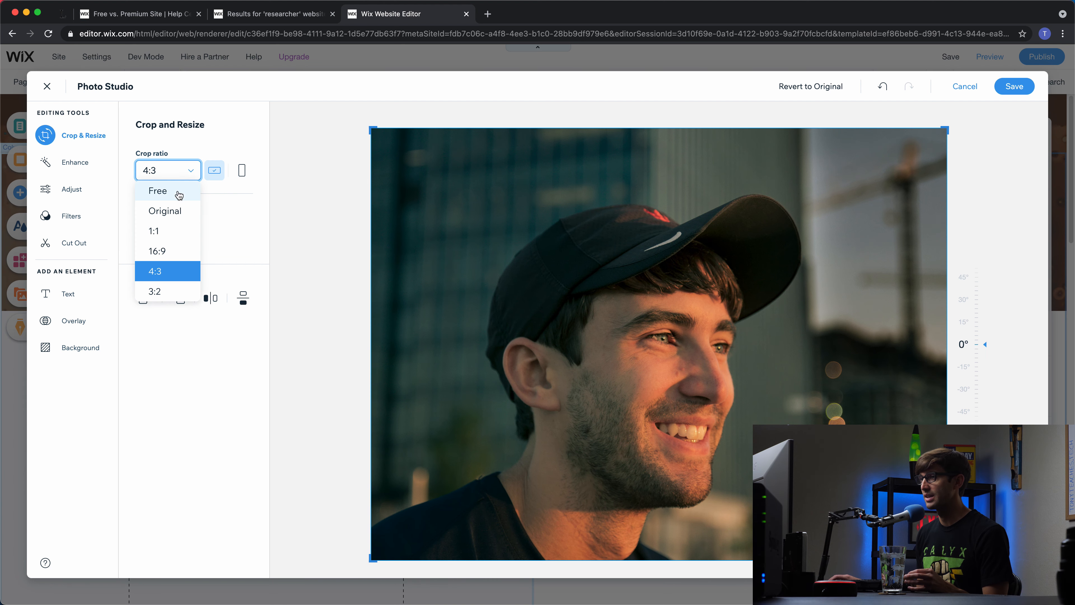
left_click(171, 251)
left_click(169, 178)
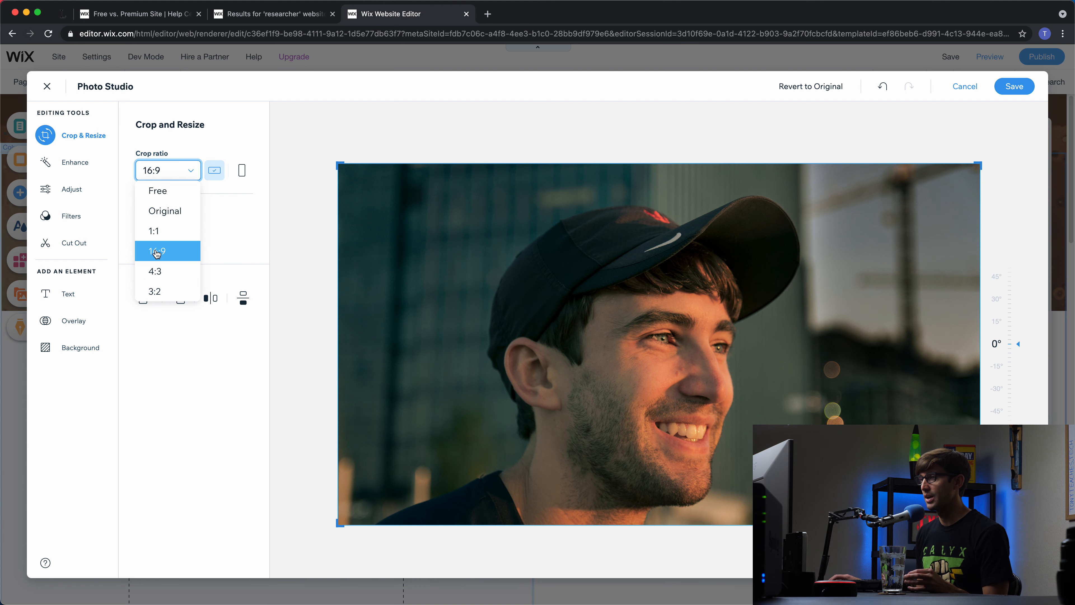
left_click(156, 289)
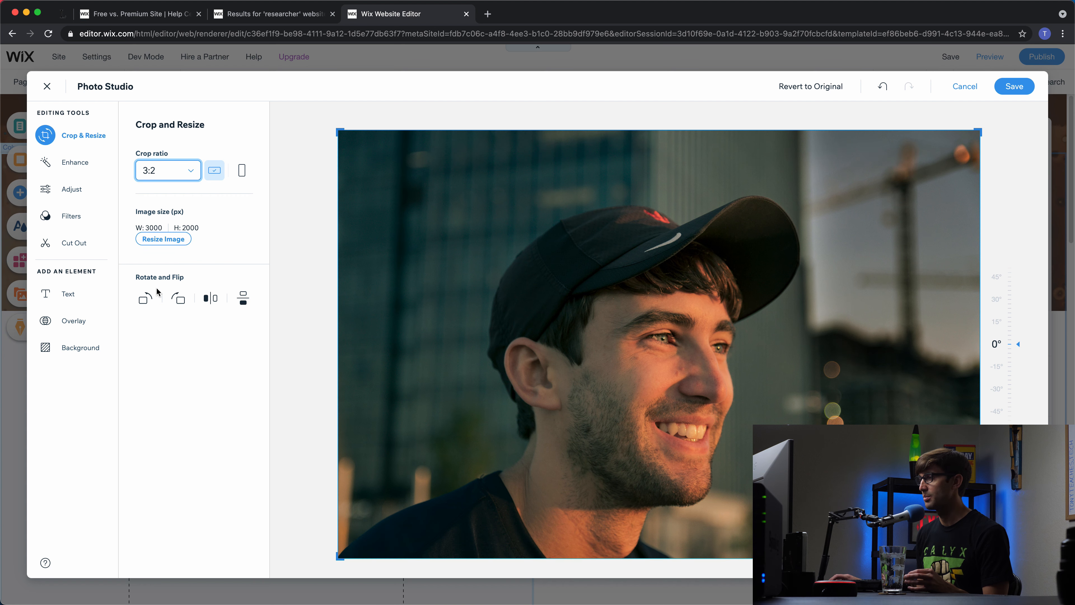
left_click(182, 170)
left_click(170, 198)
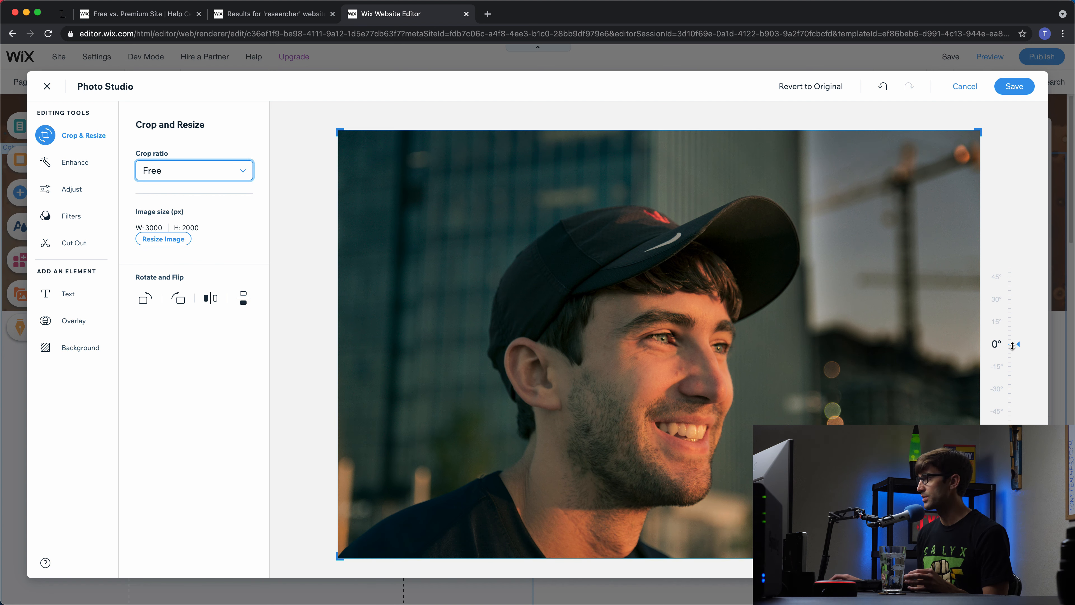
Crop both sides of the photo to about 1756 by 2000 px, save the edit and close the image settings
left_click_drag(978, 131, 802, 127)
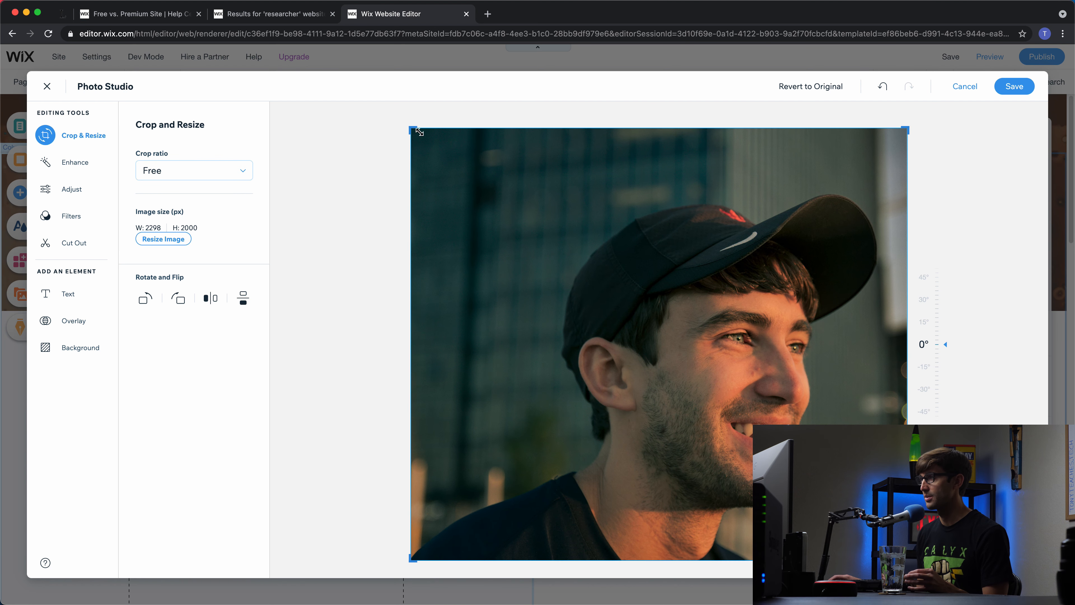
left_click_drag(427, 125, 532, 108)
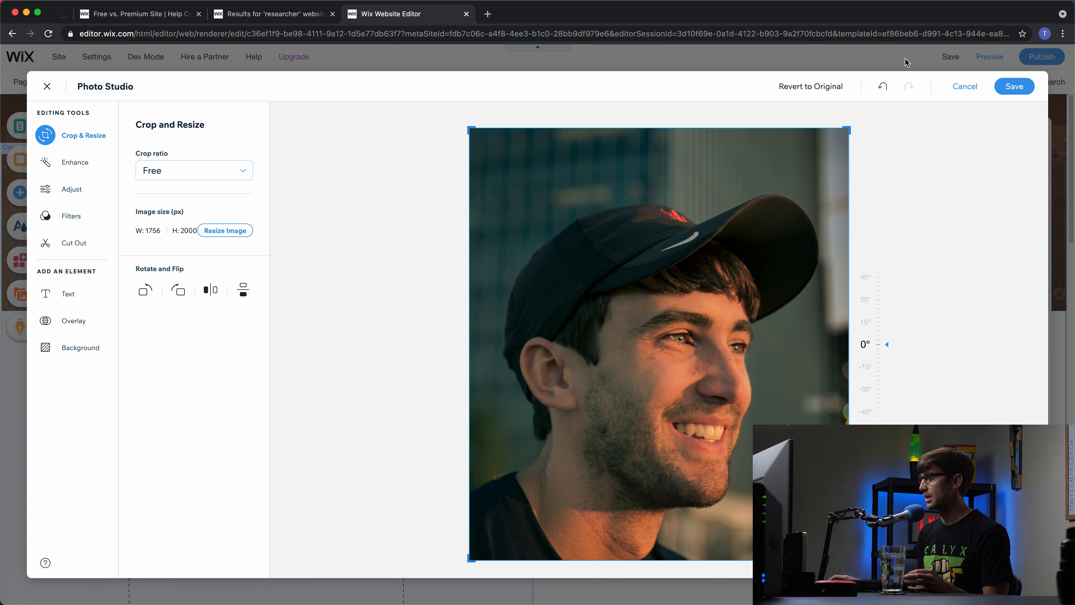
left_click(1015, 85)
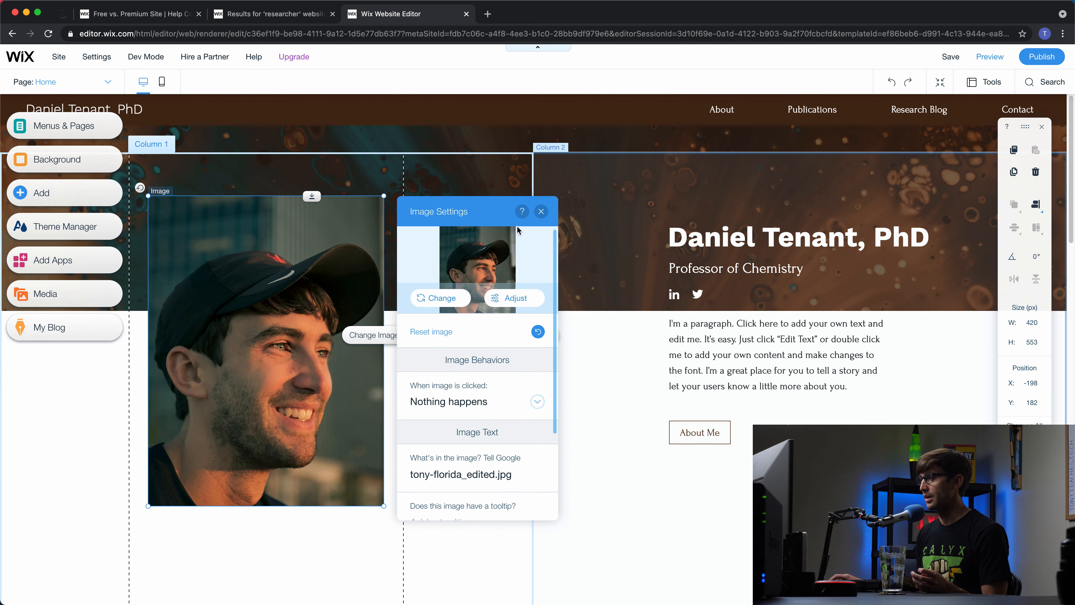
left_click(542, 212)
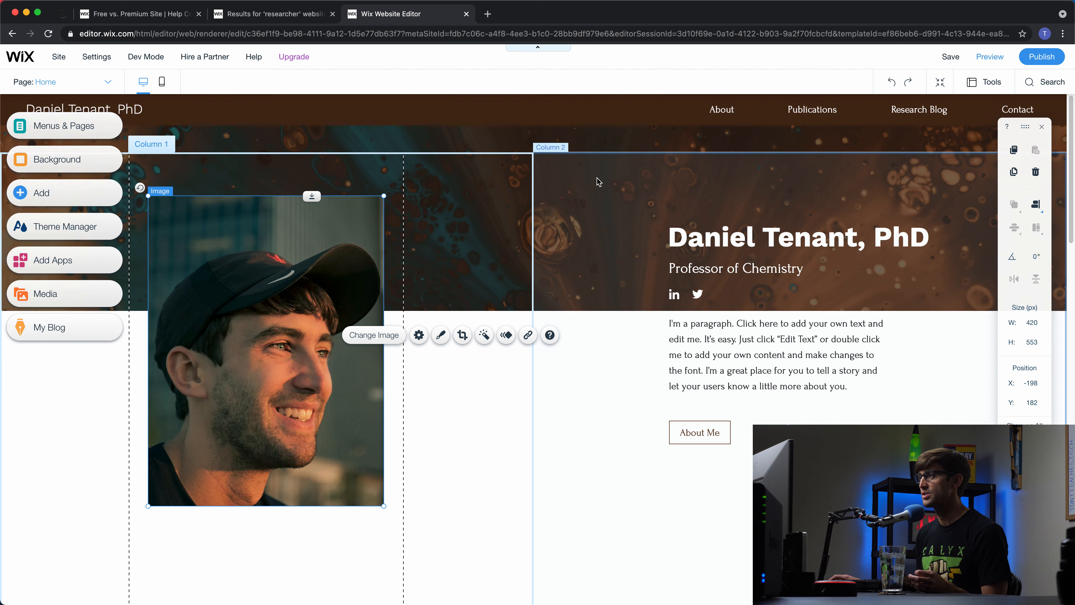
Browse the suggested backgrounds for the header strip and open the image library to choose its background
left_click(644, 139)
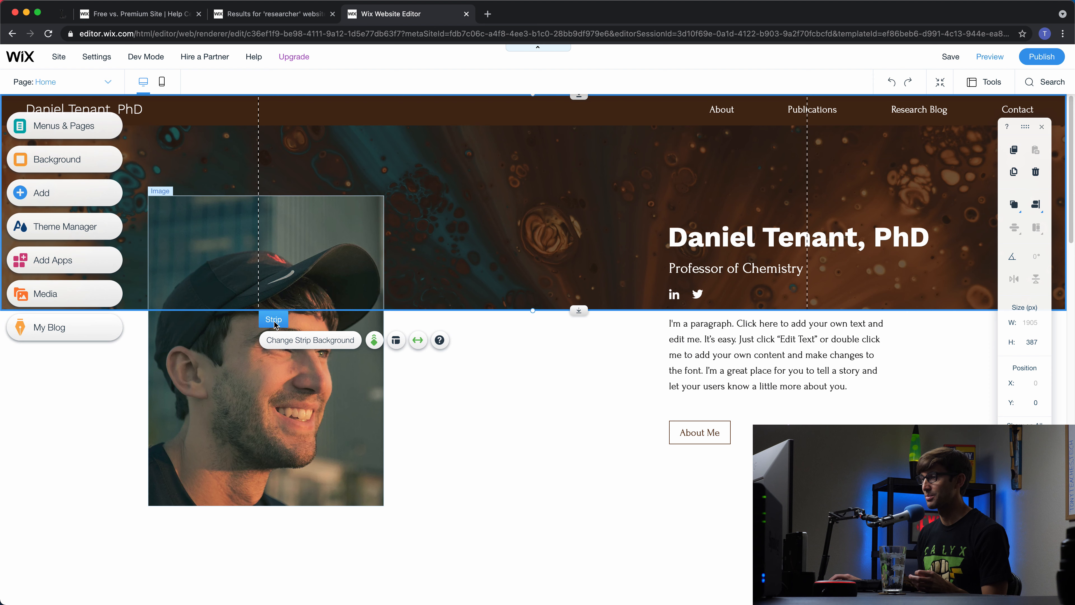
left_click(285, 341)
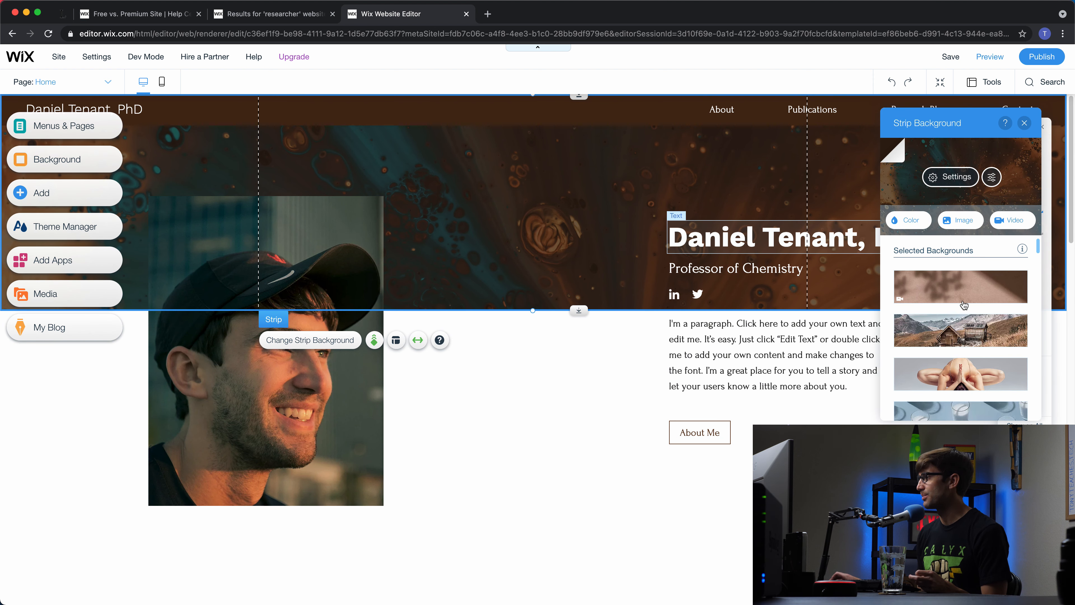
scroll(967, 313, "down", 10)
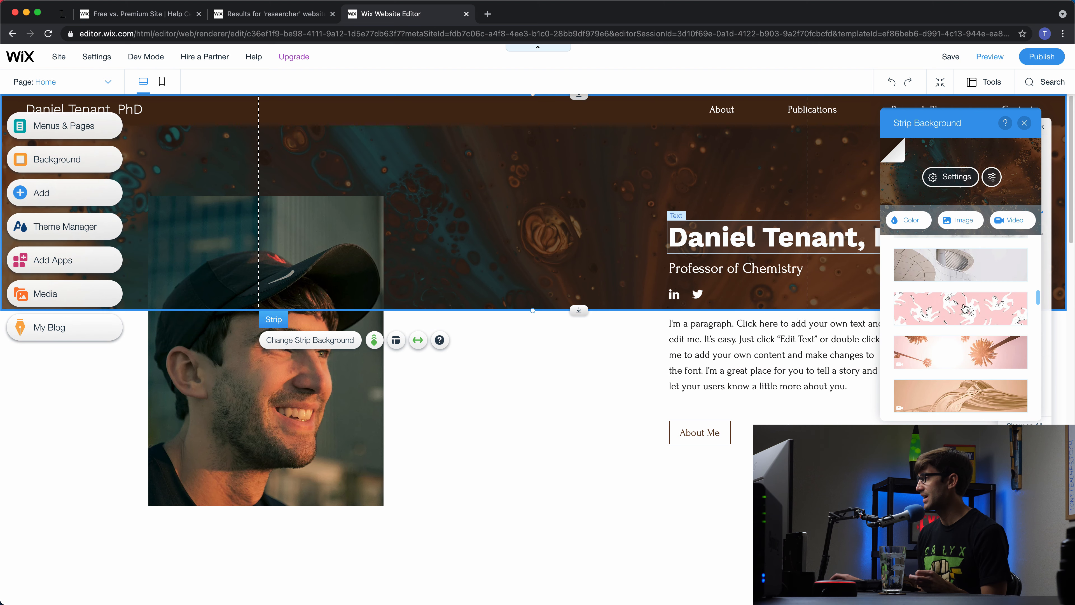
scroll(965, 308, "down", 2)
left_click(969, 220)
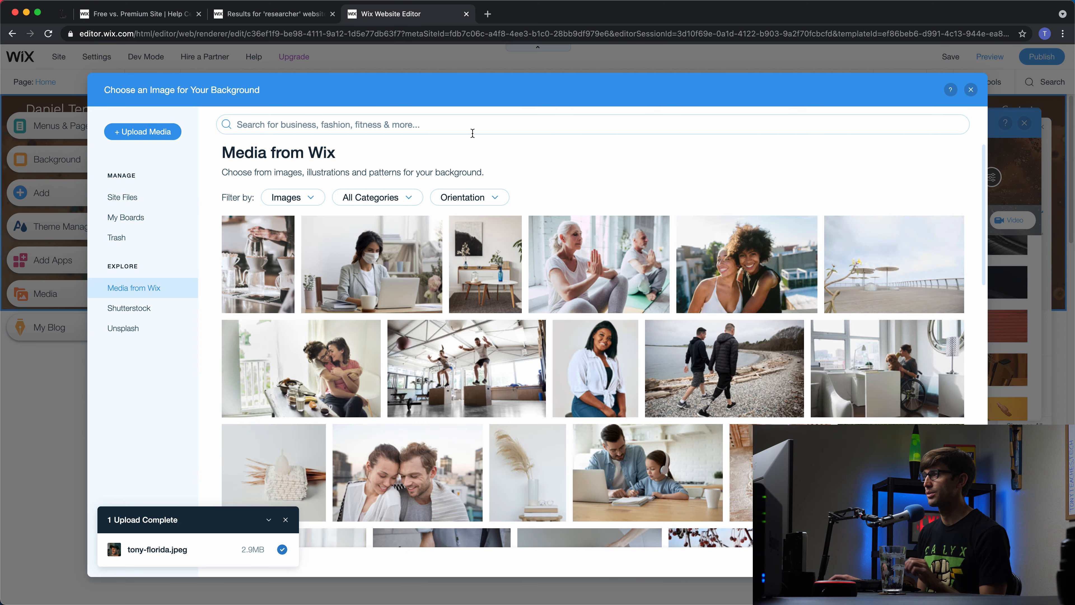
Search Media from Wix for "digital" and set the Electronic Circuit Board image as the header strip's background
left_click(473, 132)
type("digital")
key("Return")
scroll(638, 318, "down", 5)
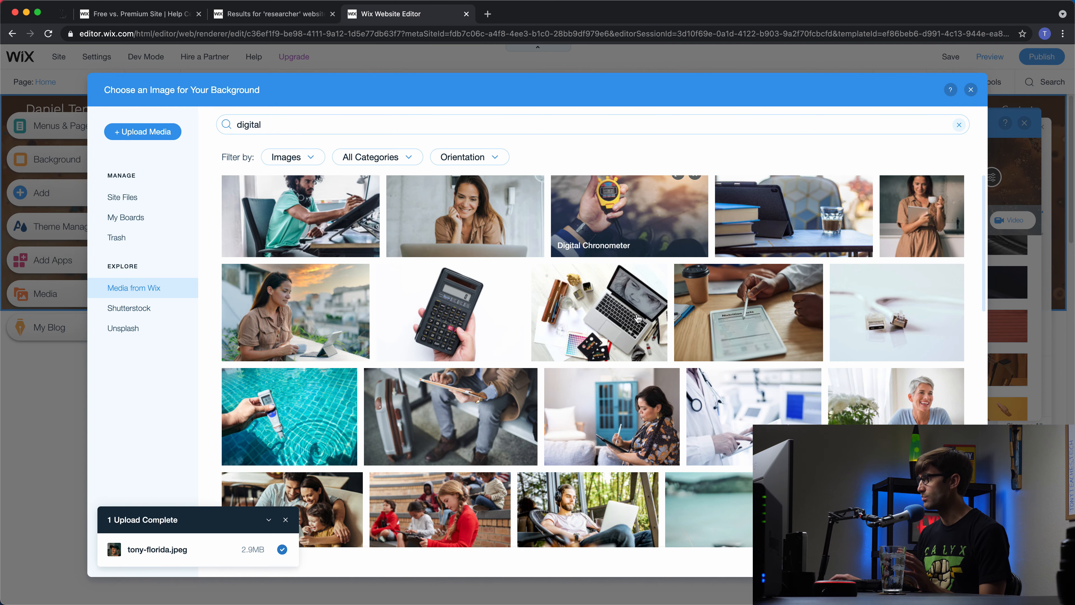
scroll(638, 318, "down", 5)
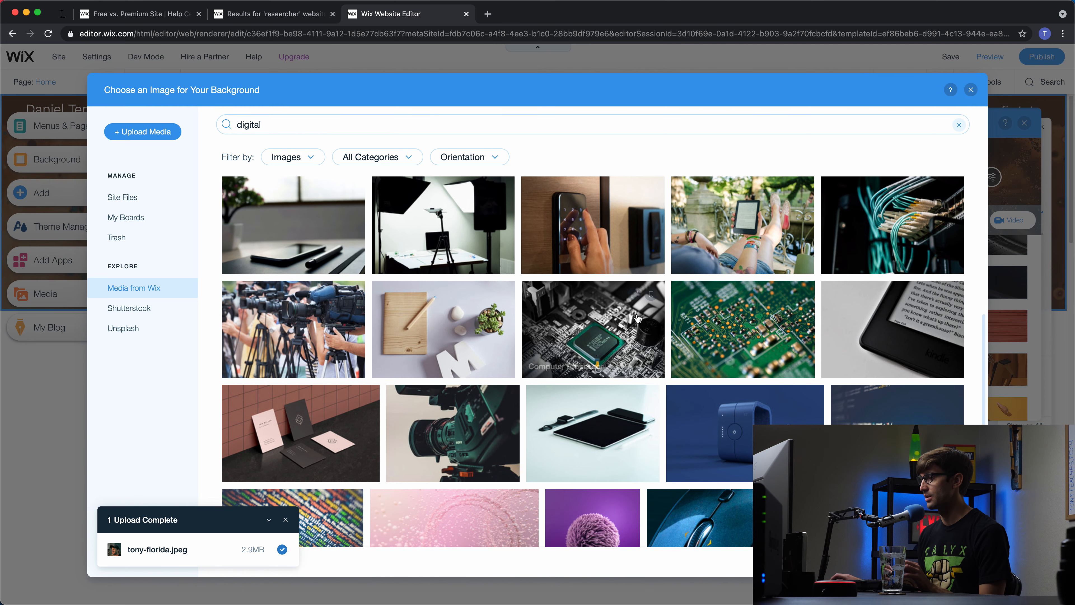
scroll(638, 318, "down", 1)
left_click(773, 268)
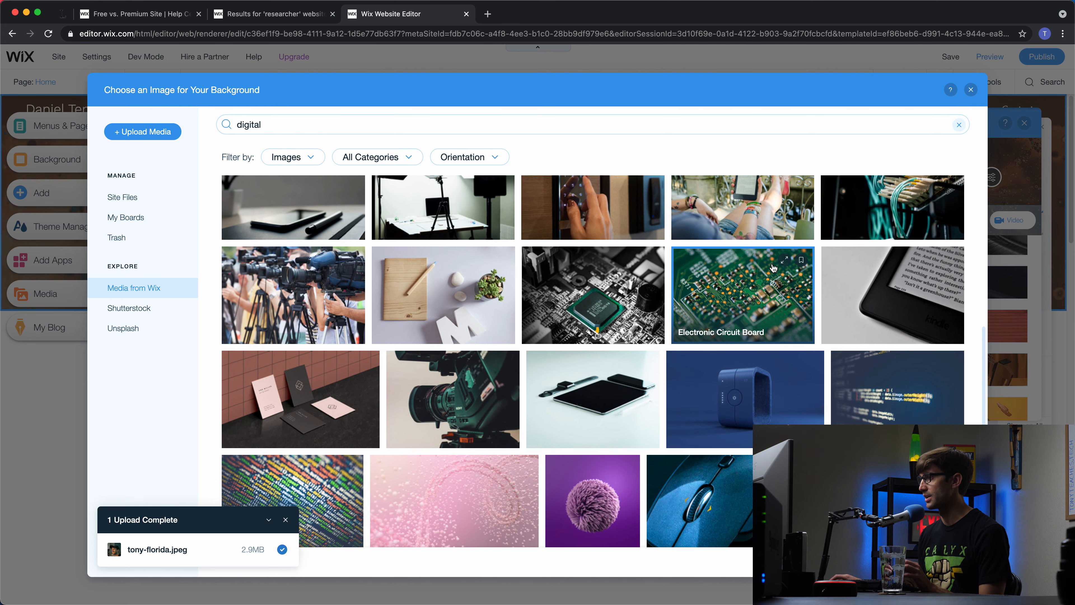
left_click(931, 562)
left_click(631, 392)
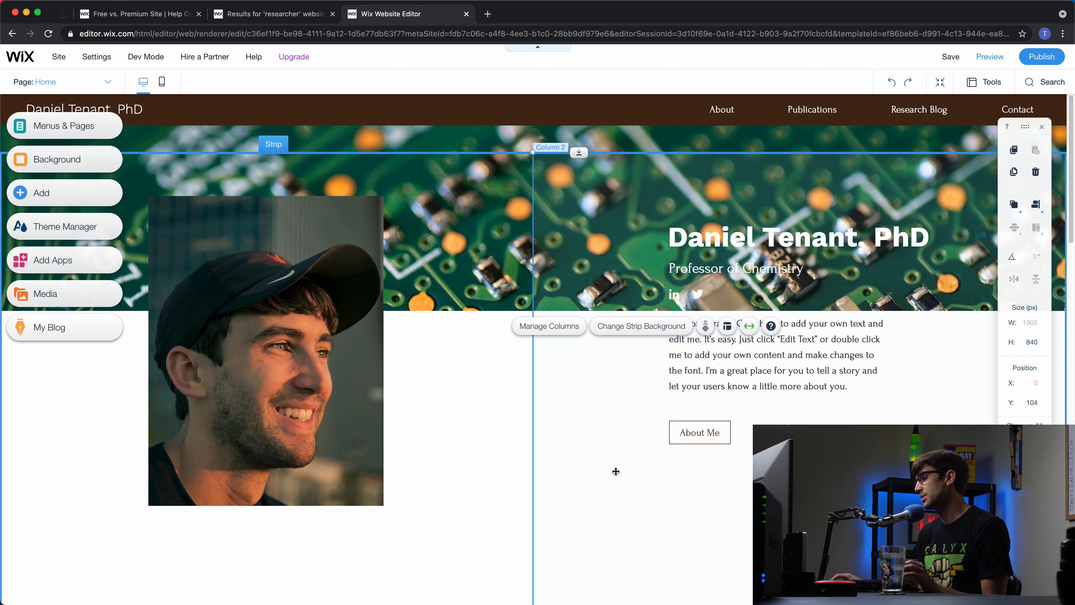
Change the main heading to "Tony Teaches Tech" and the subtitle below it to "Tech YouTuber"
left_click(724, 233)
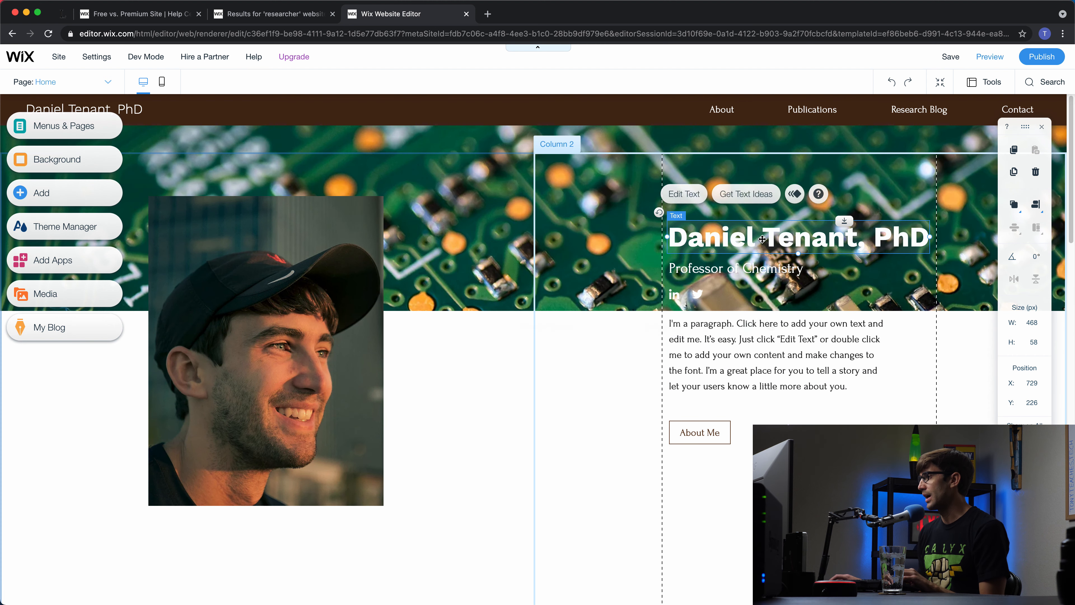
double_click(725, 233)
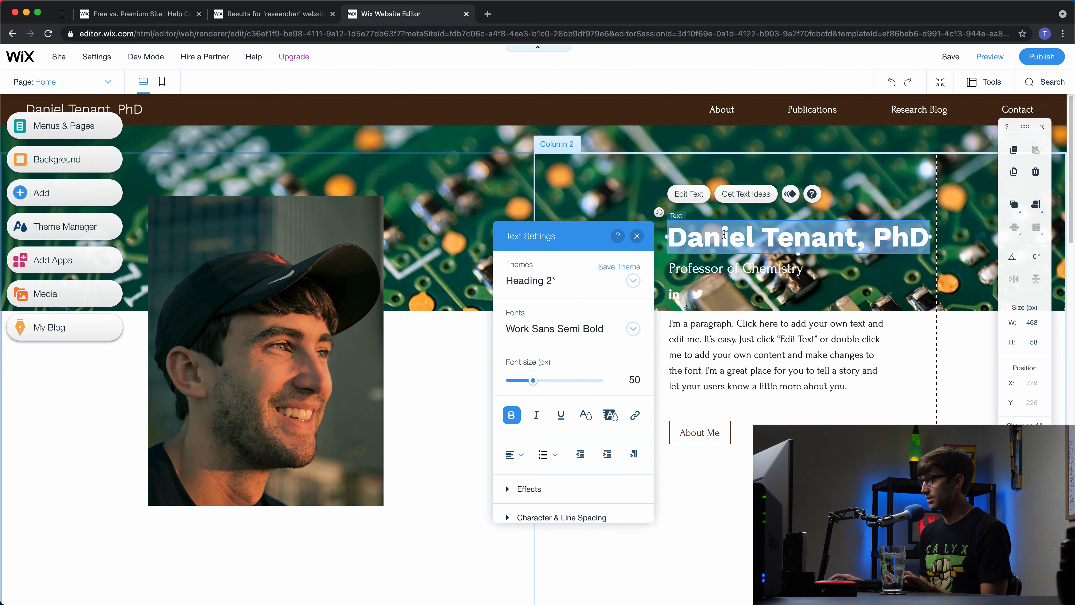
type("Tony Teaches Tech")
double_click(735, 268)
type("Tech YouTuber")
Replace the intro paragraph with "Hi, I'm Tony and I am a YouTuber that makes videos about everything involved in creating and maintaining a website online."
left_click(716, 339)
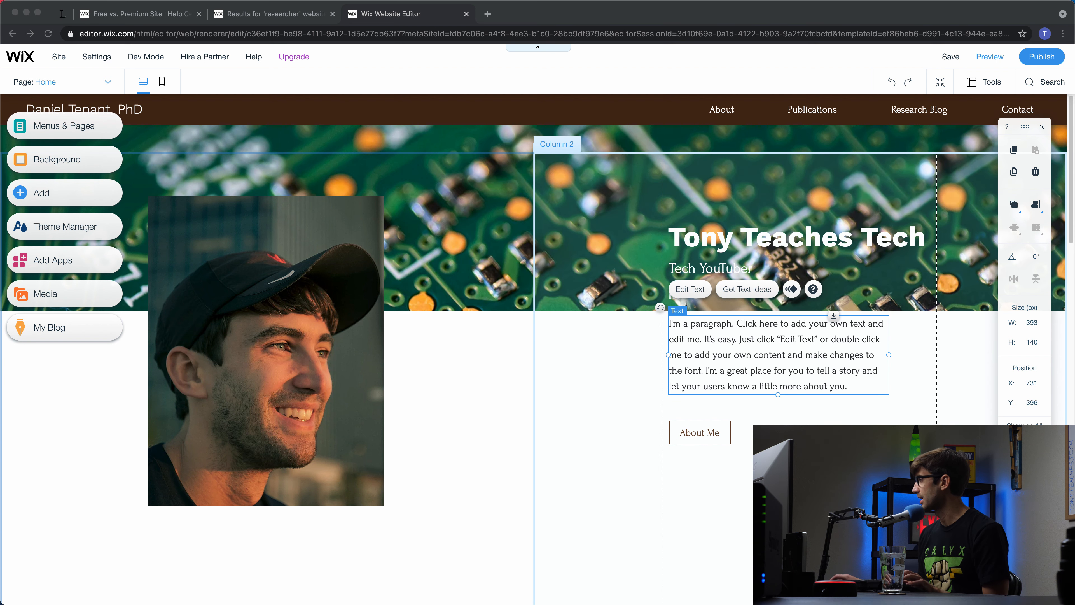
left_click(695, 326)
double_click(820, 369)
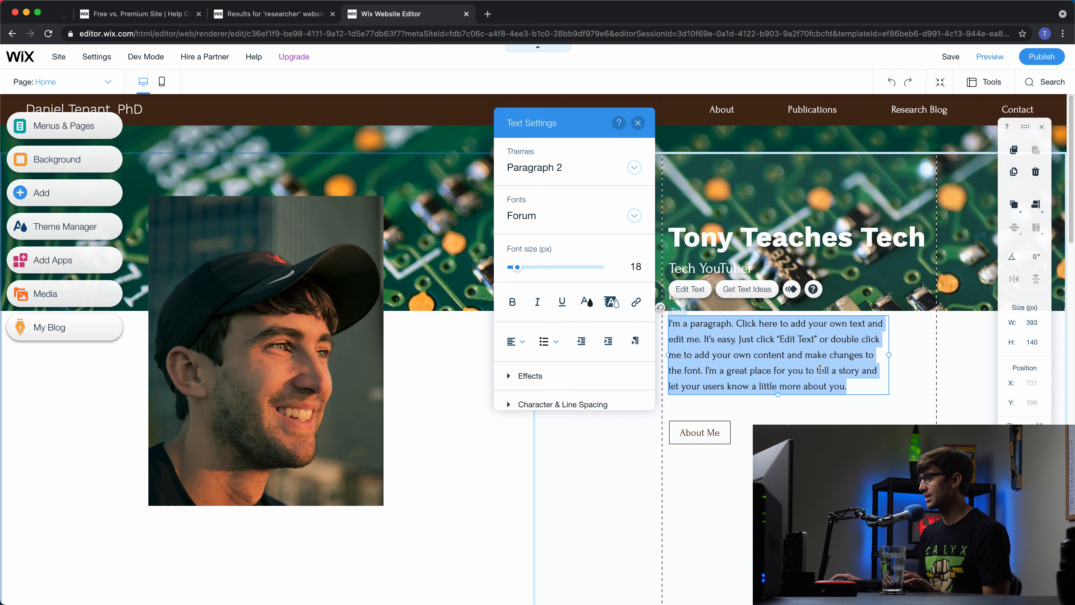
left_click(845, 383)
left_click_drag(846, 383, 669, 323)
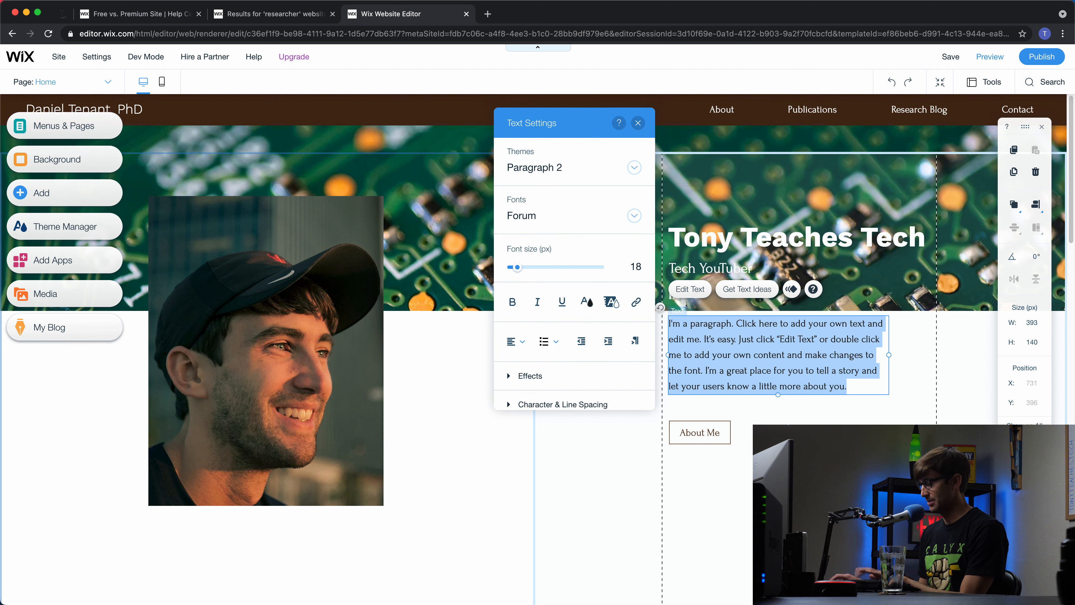
key("BackSpace")
type("Hi, I'm Tony and I am a YouTuber that makes videos about everything involved in creating and maintaining a website online.")
Format the whole intro paragraph with the Paragraph 1 theme and the Lulo Clean font, and close the text settings
key("super+a")
left_click(634, 167)
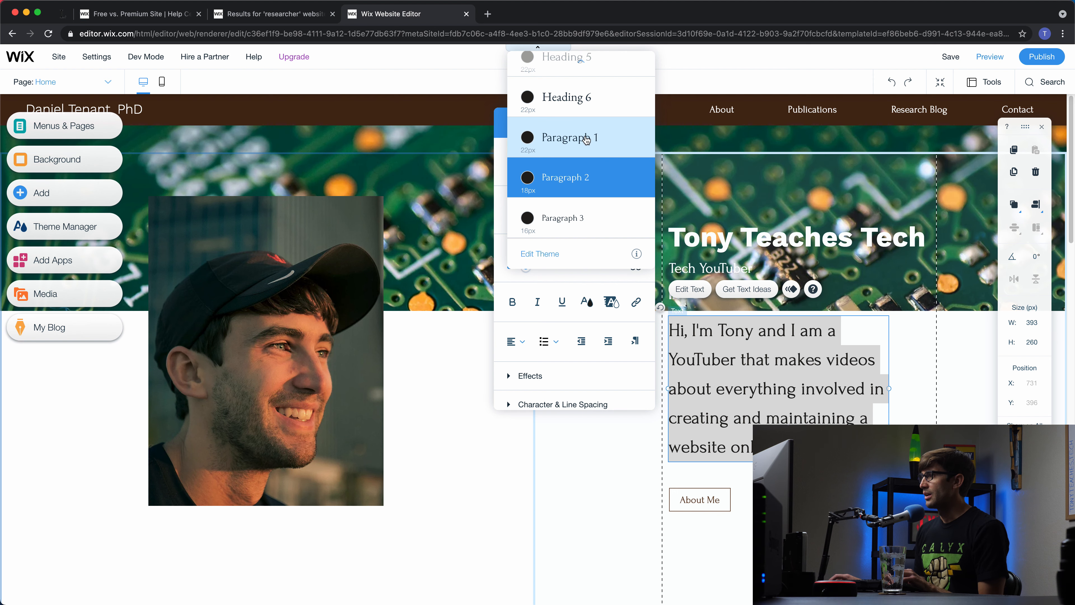
left_click(585, 140)
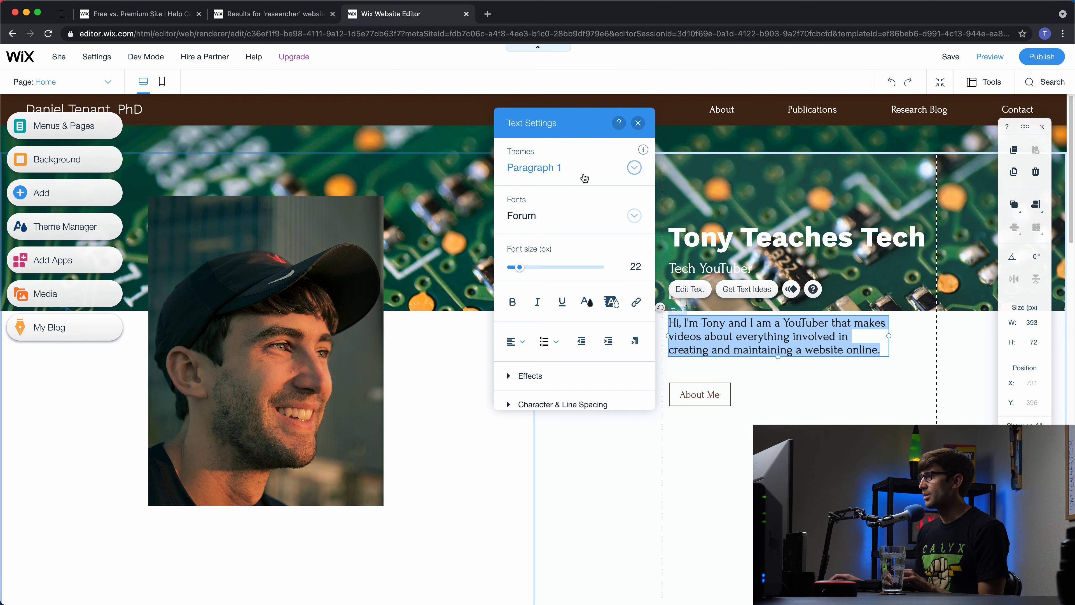
left_click(638, 217)
scroll(596, 324, "down", 5)
left_click(592, 335)
left_click(637, 123)
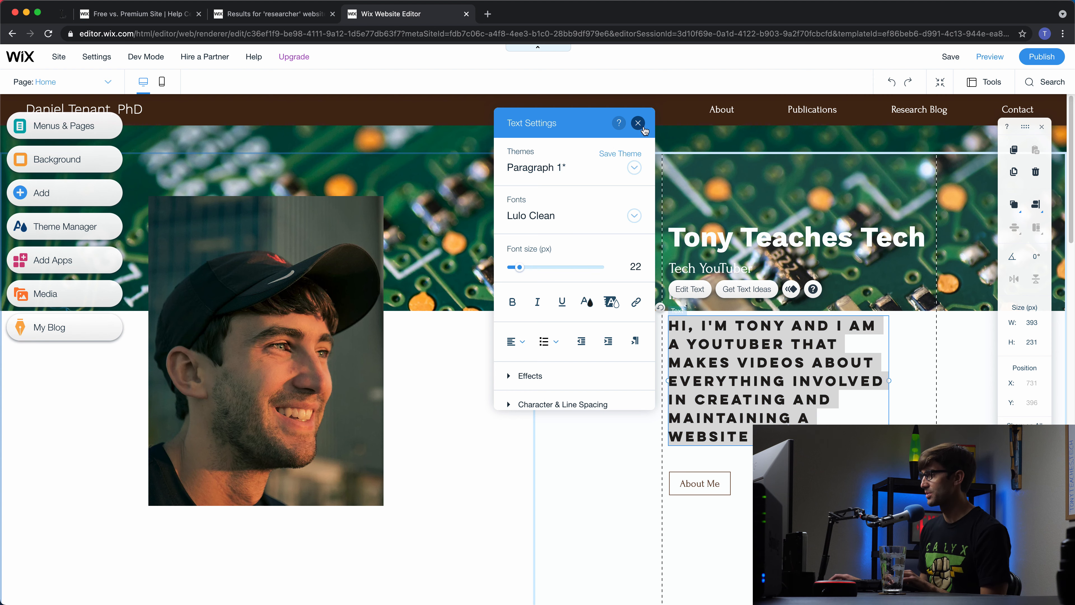
left_click(936, 372)
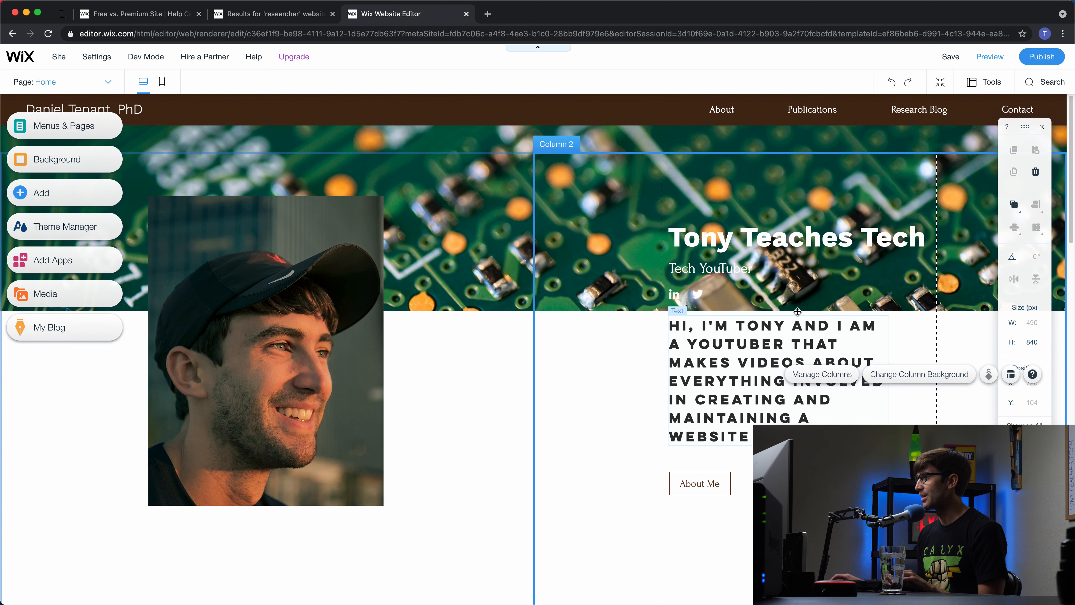
Open the social links of the header's social bar and replace the LinkedIn icon with a YouTube icon
left_click(693, 295)
left_click(703, 259)
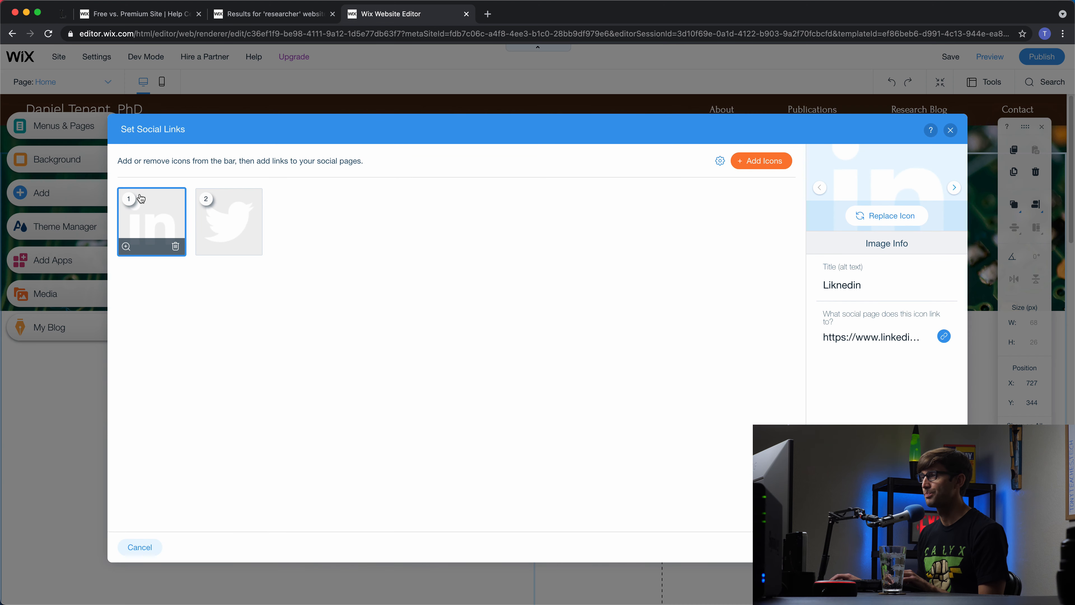
left_click(892, 218)
Link the YouTube icon to the web address youtube.com/tonyteaches.tech
left_click(944, 337)
triple_click(593, 267)
type("youtube.com/tonyt")
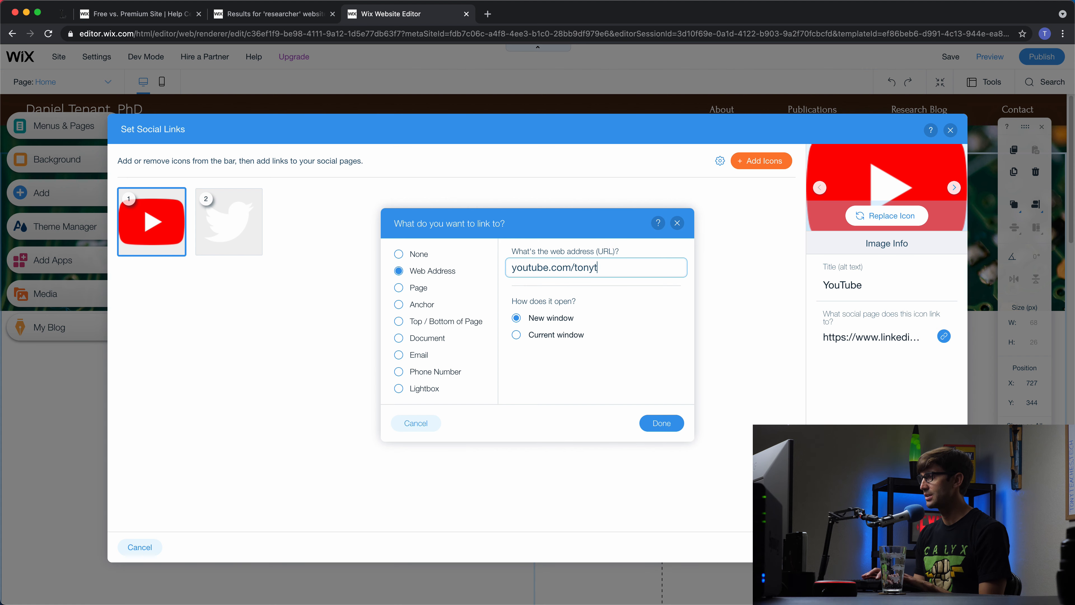
type("eaches.tech")
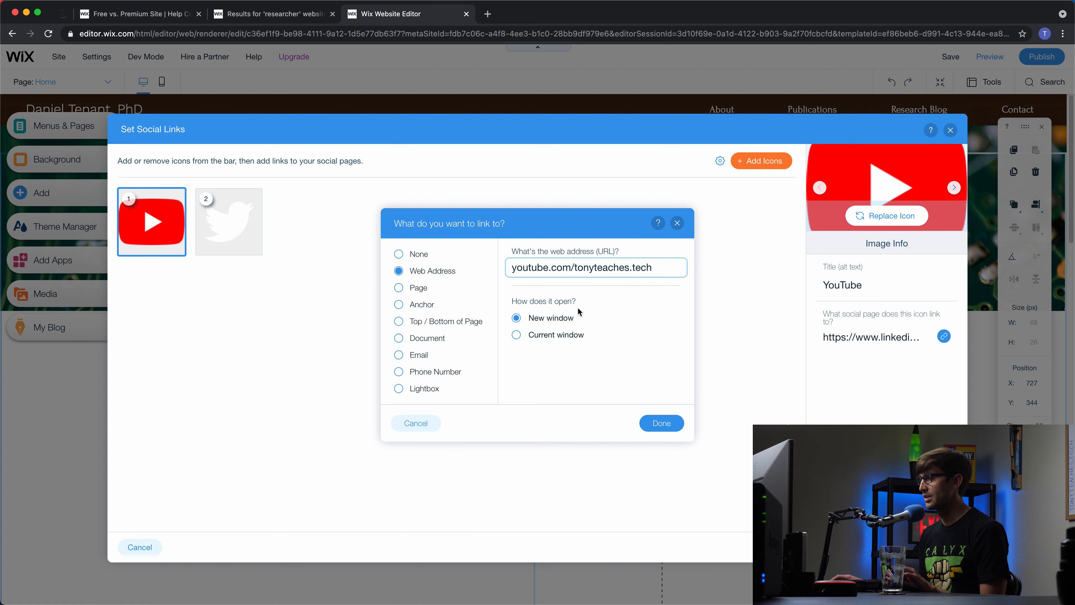
left_click(676, 424)
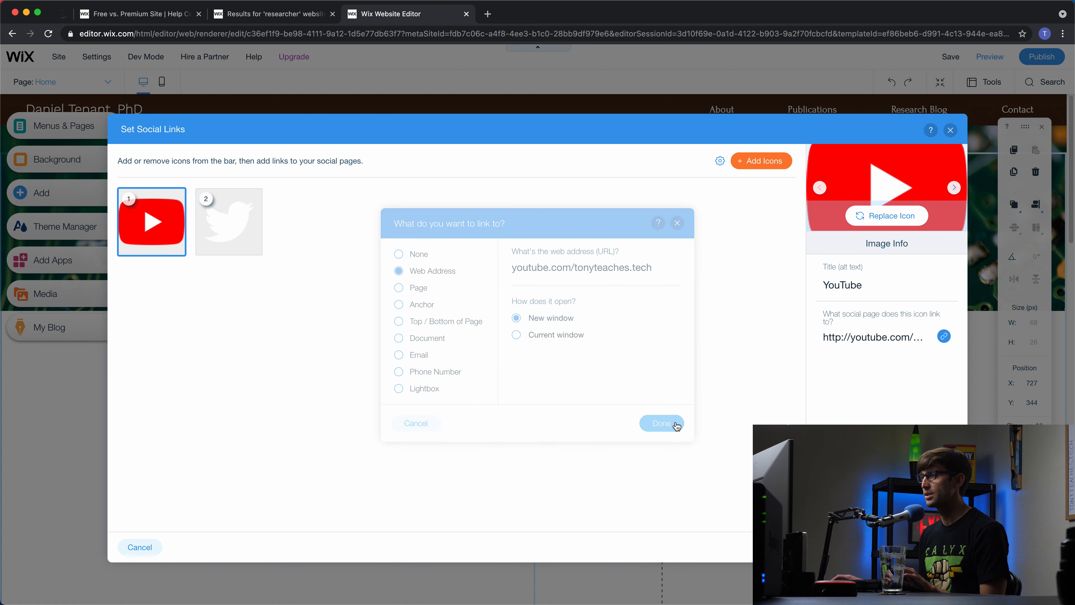